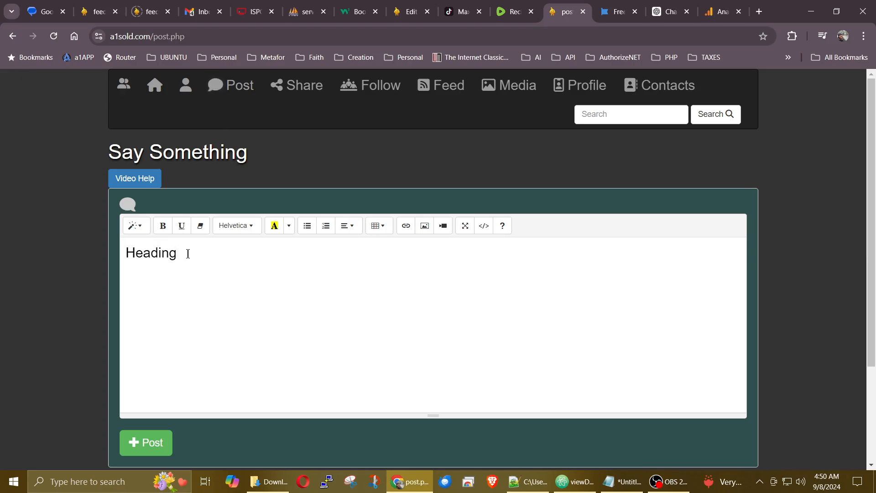
Step: Style 'Heading' as Header 1 and add the line 'Write som stuff here' below it
double_click(151, 252)
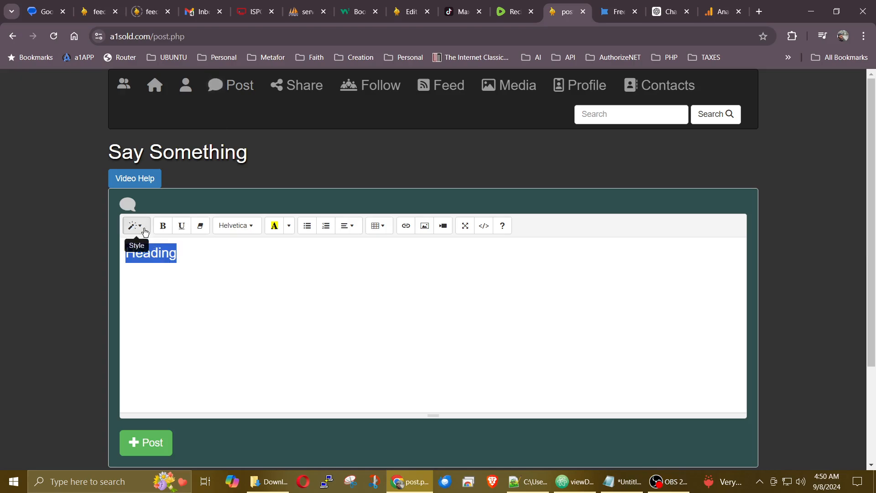
click(144, 232)
click(176, 319)
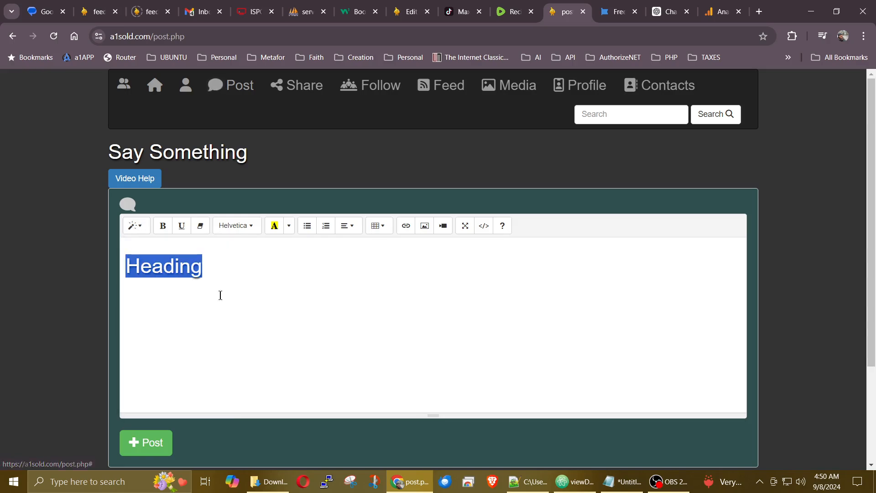
click(275, 264)
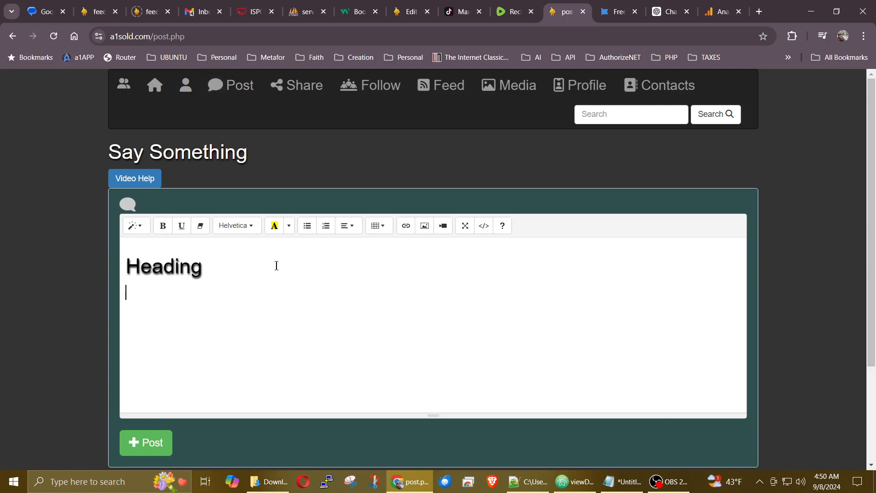
key(Return)
text(Write som stuff here)
key(Return)
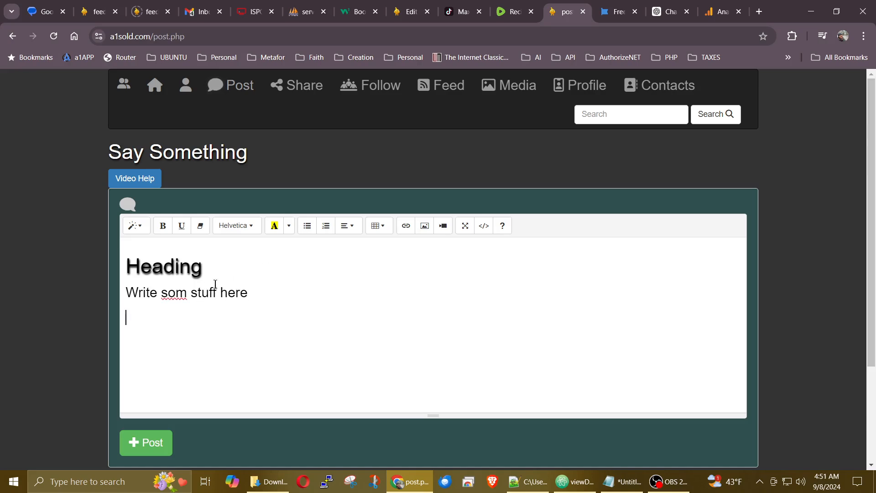
Step: Add a 'Subheading' line and style it as Header 2
text(Subheading)
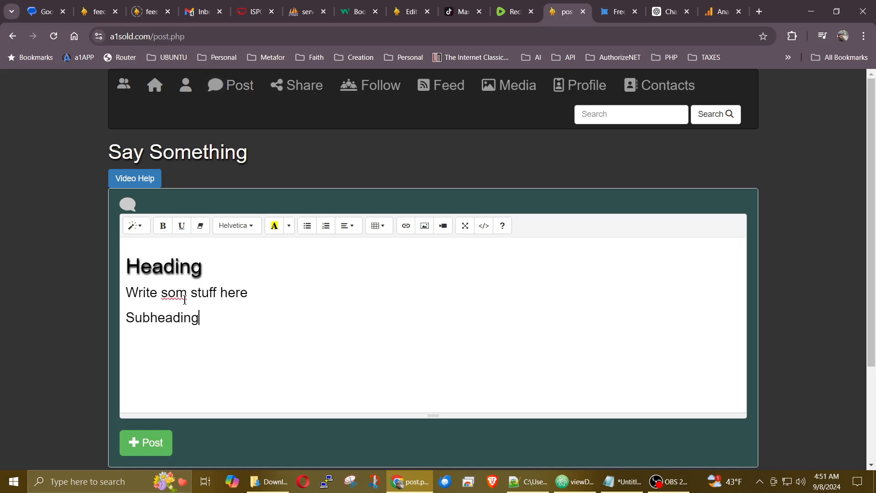
double_click(165, 318)
click(146, 233)
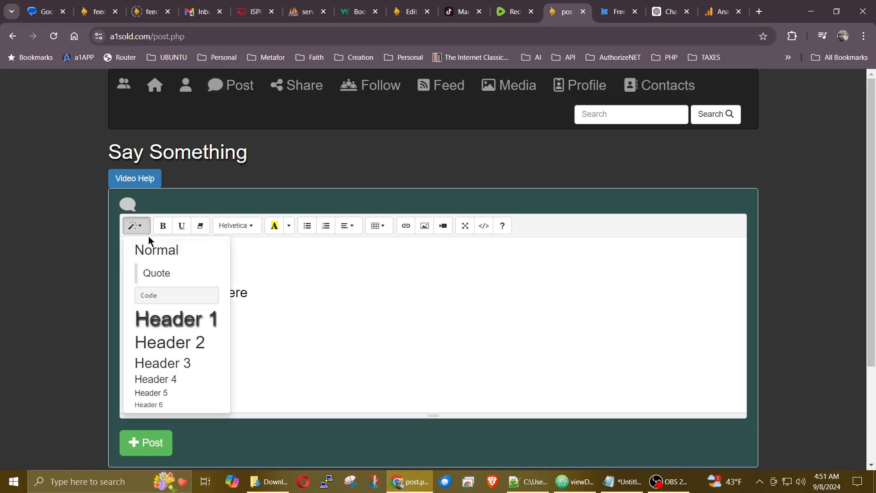
click(174, 340)
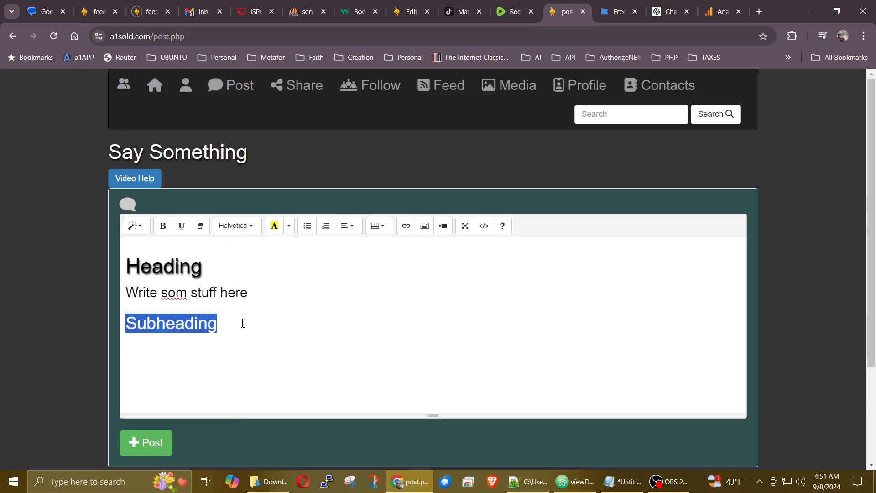
click(244, 323)
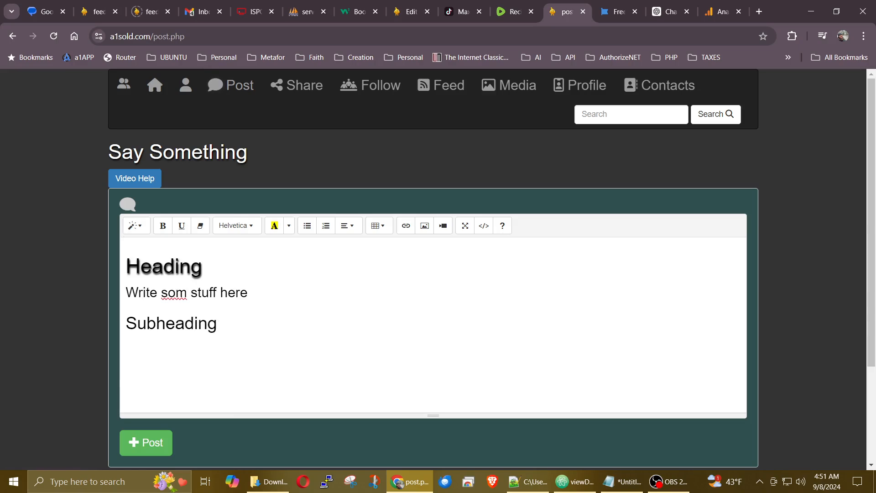
key(alt+Tab)
key(alt+Tab)
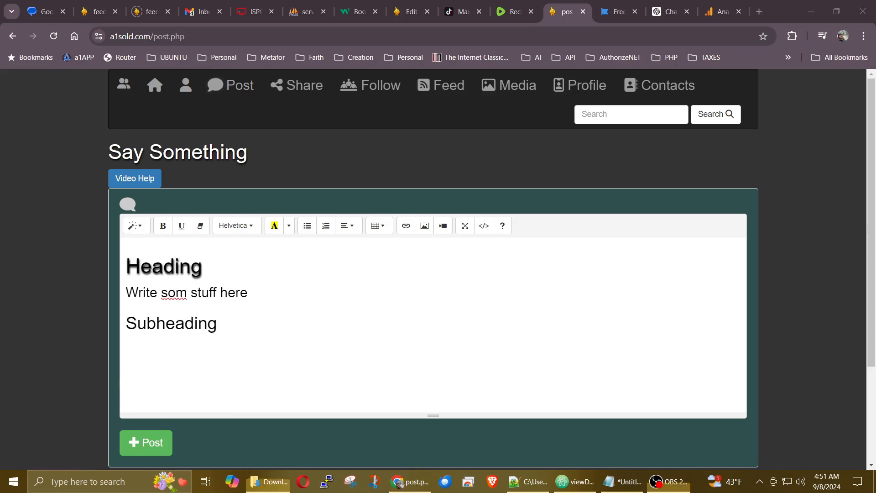
drag(875, 151, 675, 78)
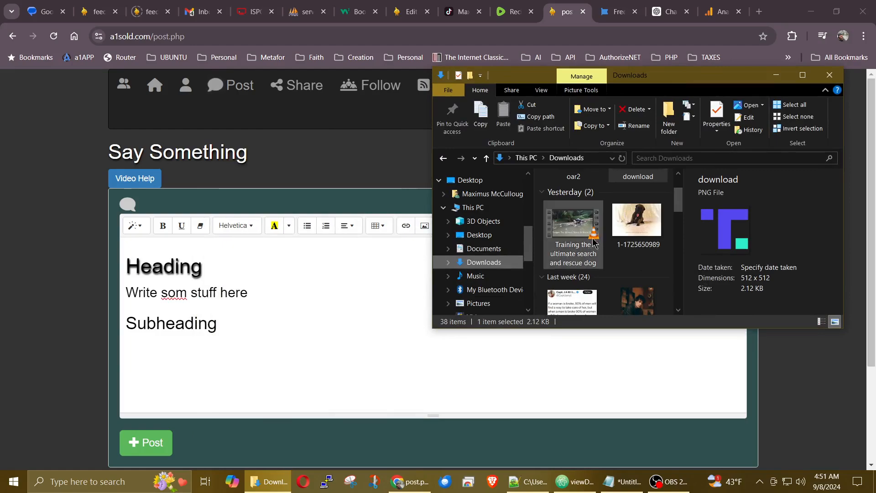
drag(638, 220, 281, 360)
scroll(436, 297, down, 2)
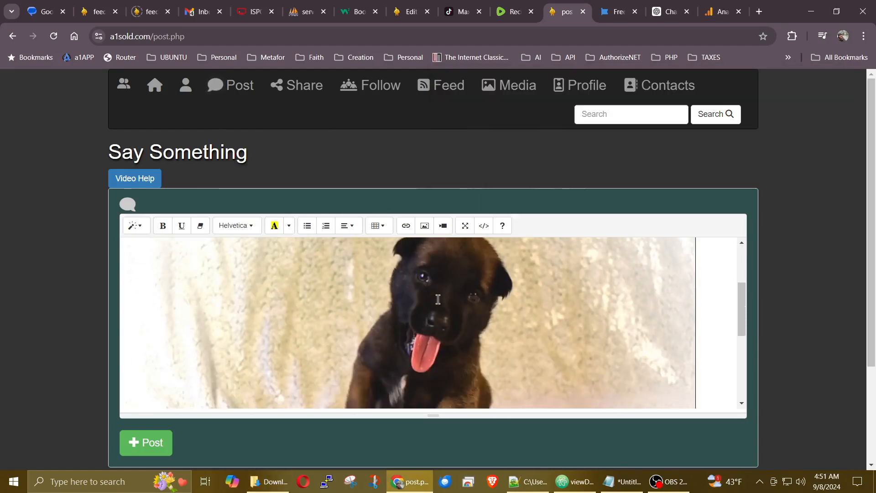
Step: Resize the puppy photo to 50% width
scroll(428, 312, up, 2)
click(326, 325)
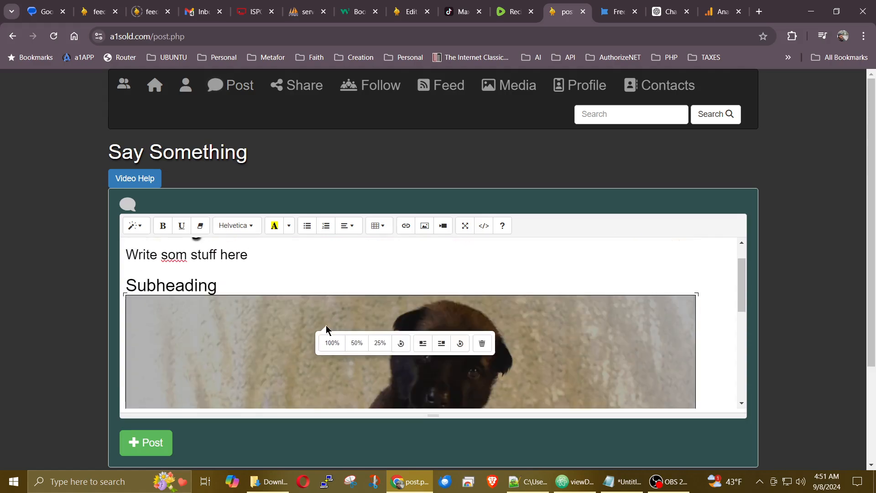
click(332, 342)
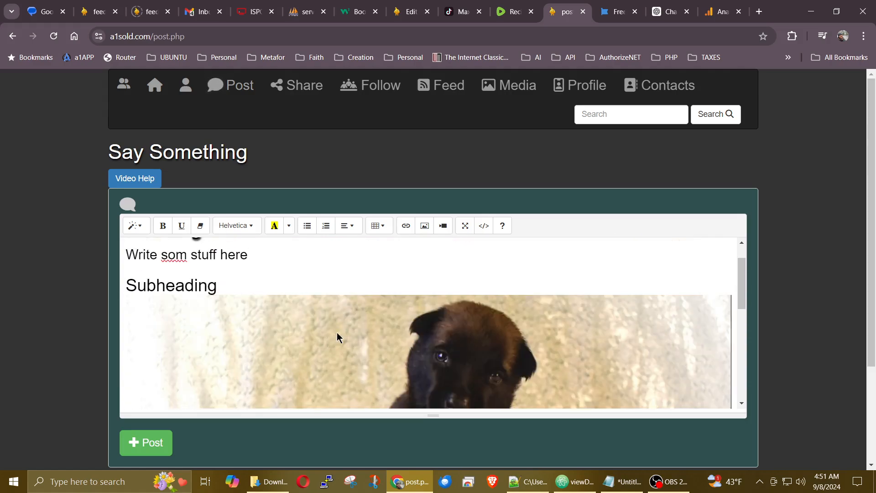
click(337, 335)
click(368, 351)
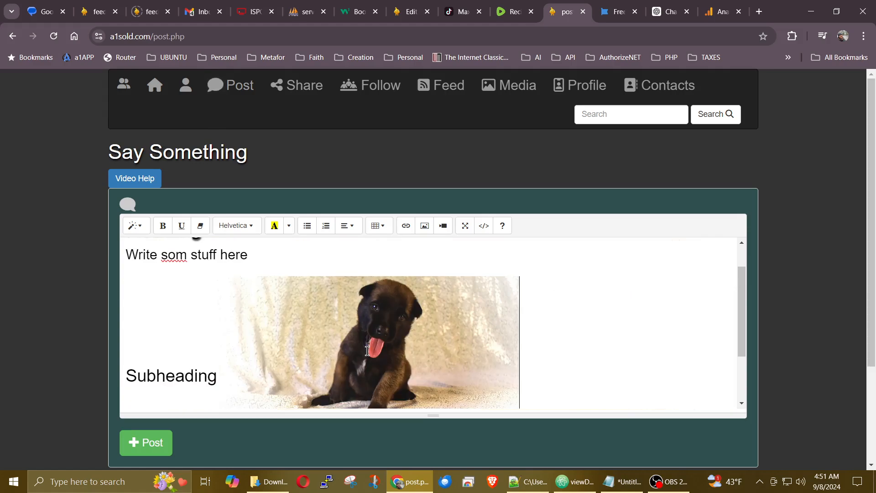
Step: Float the puppy photo to the right so Subheading sits beside it
click(381, 331)
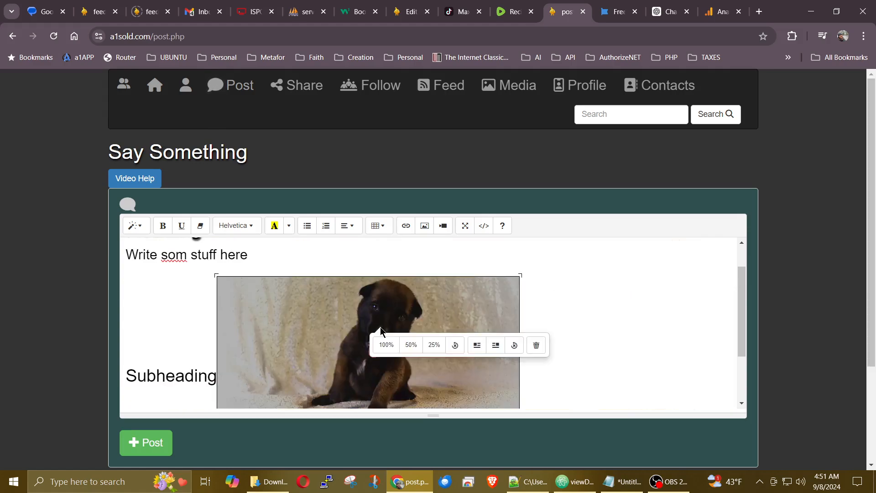
click(477, 345)
click(363, 338)
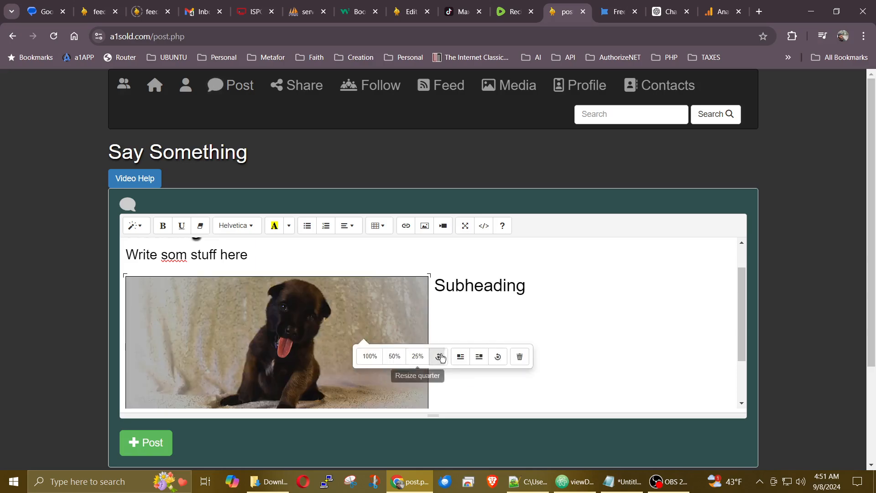
click(477, 358)
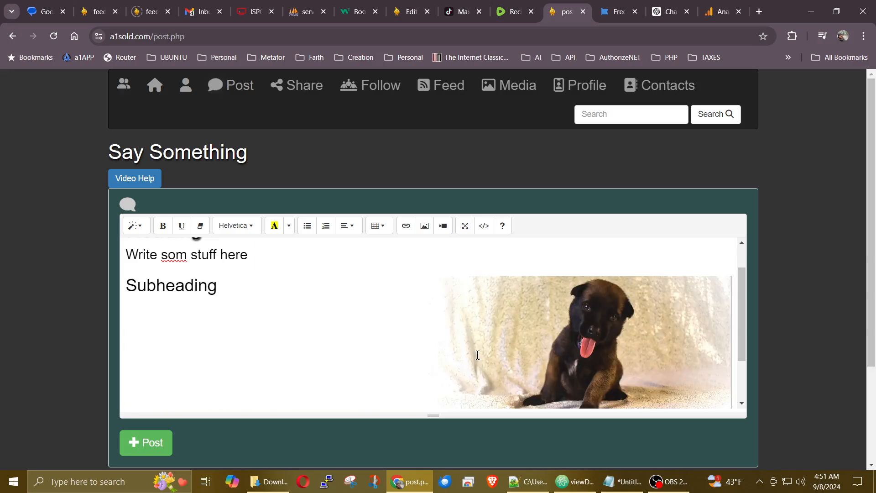
click(566, 320)
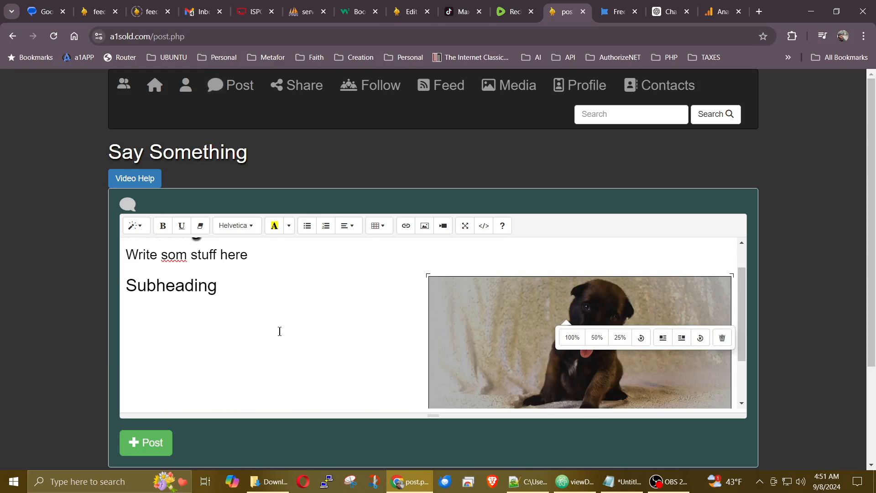
click(251, 286)
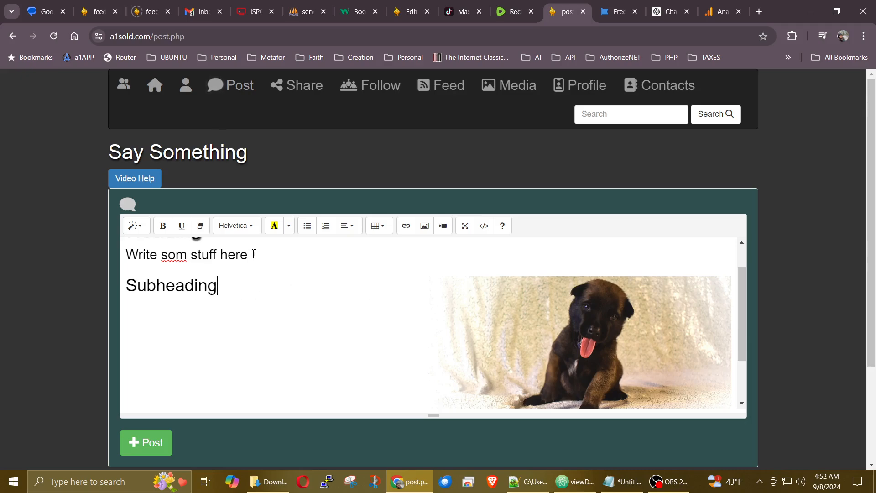
drag(252, 254, 116, 267)
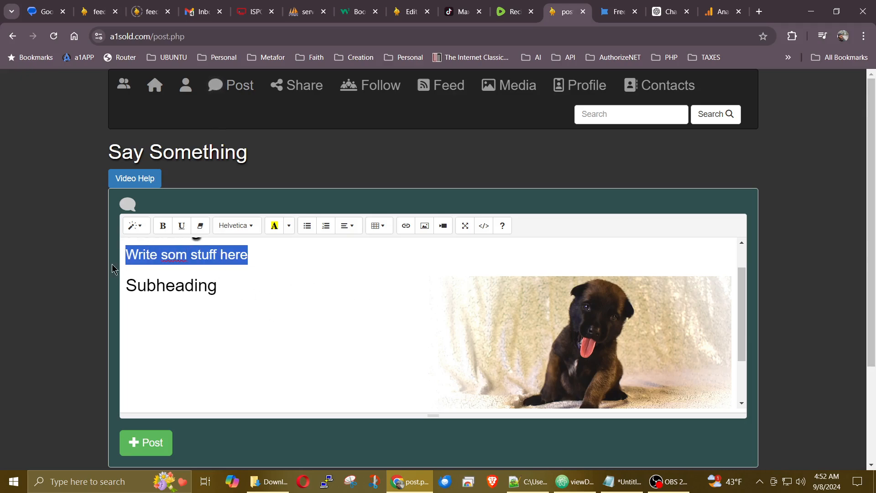
Step: Clear the font styling of 'Write som stuff here', then give it Arial Black and a red background
click(162, 226)
click(161, 232)
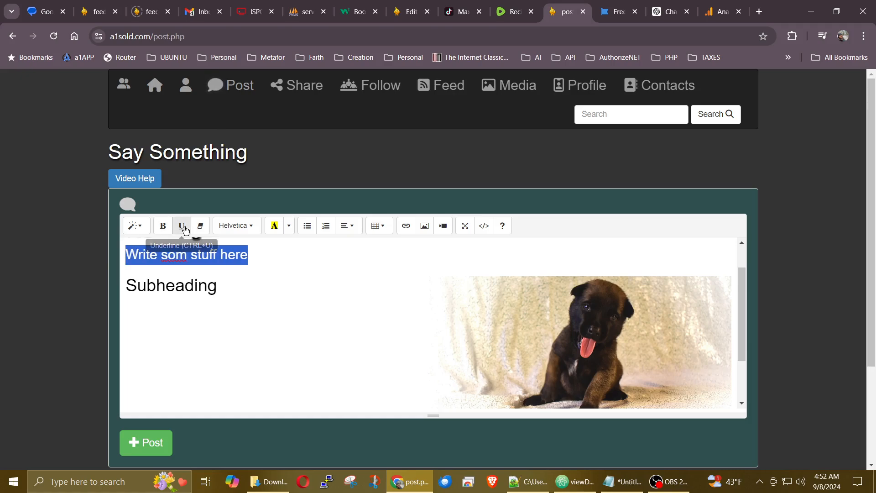
click(182, 231)
click(183, 232)
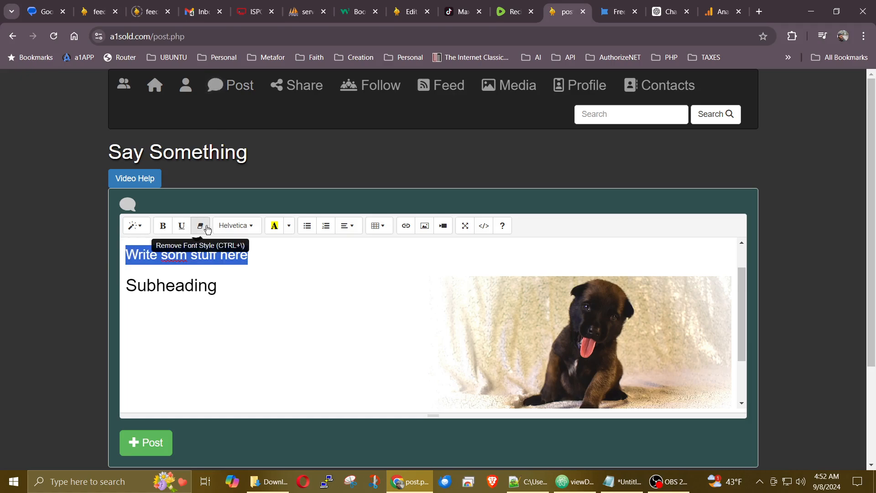
click(202, 230)
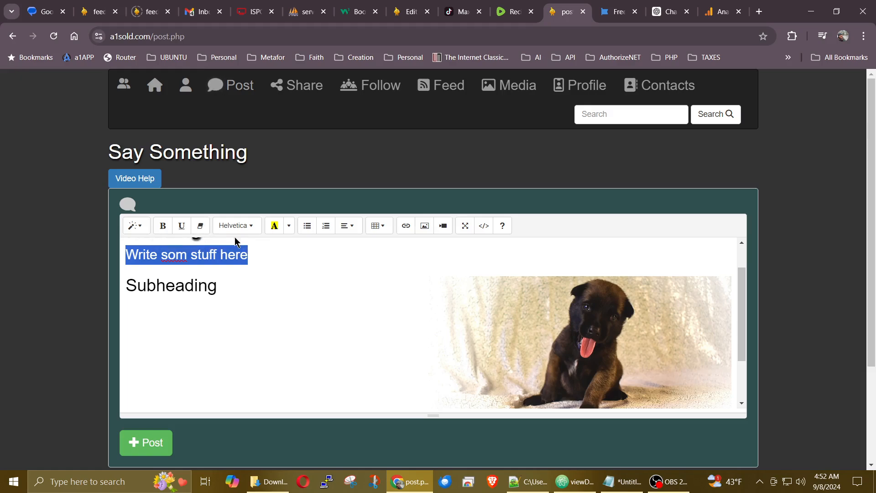
click(250, 231)
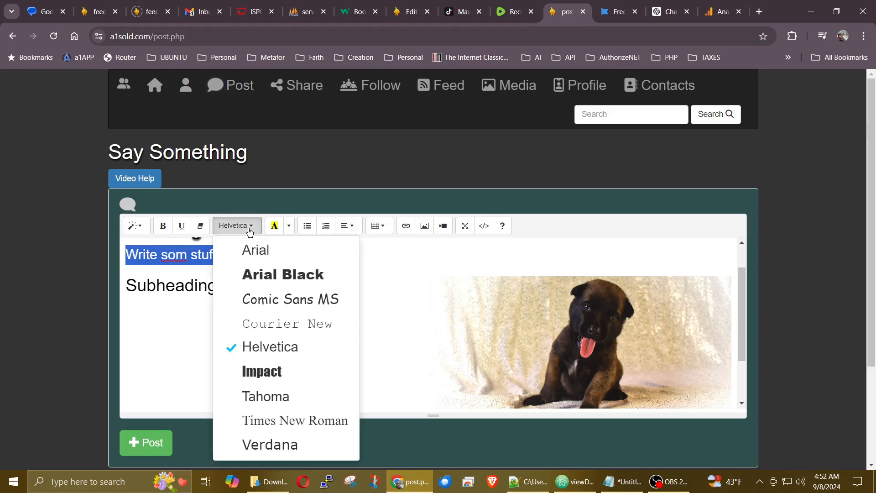
click(274, 275)
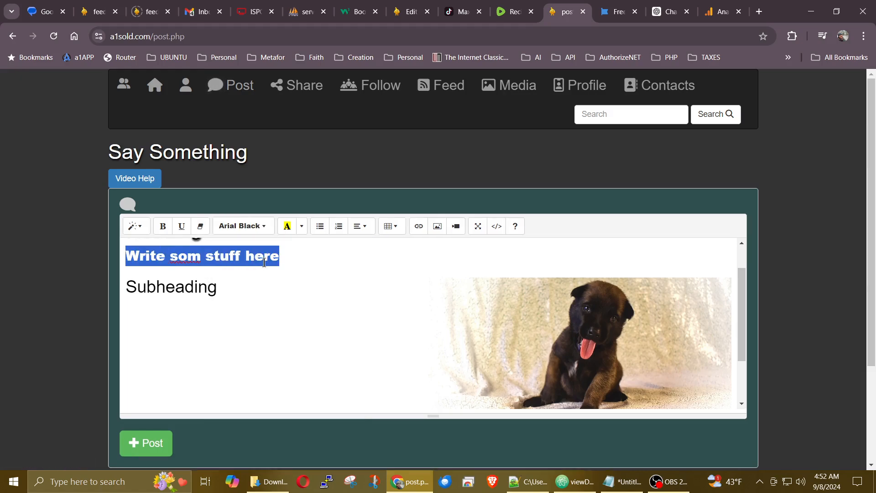
click(303, 227)
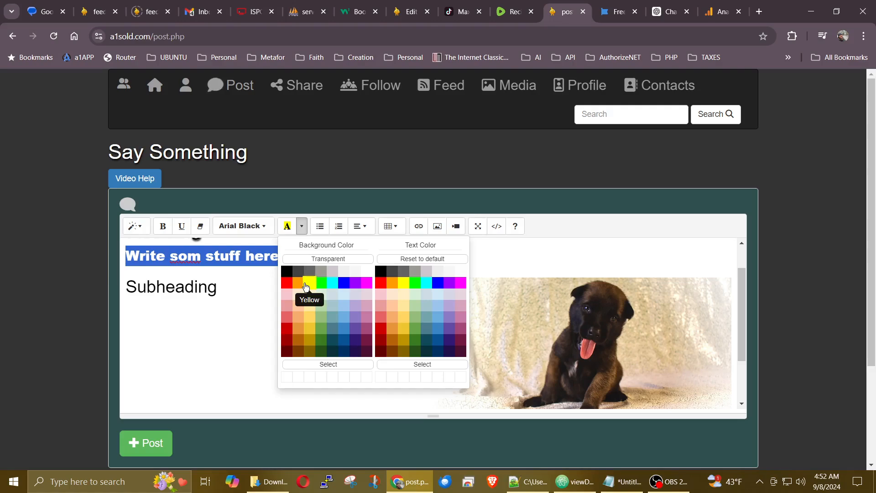
click(286, 283)
click(251, 288)
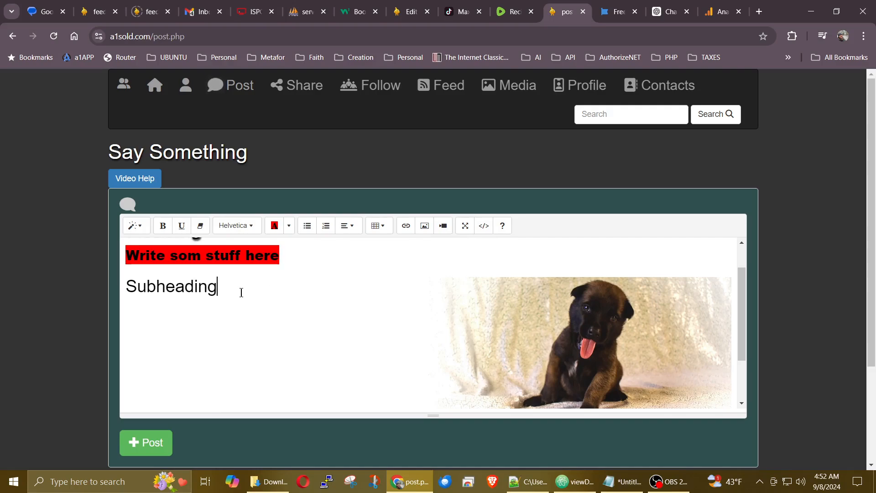
Step: Set the puppy photo back to 100% width
key(Return)
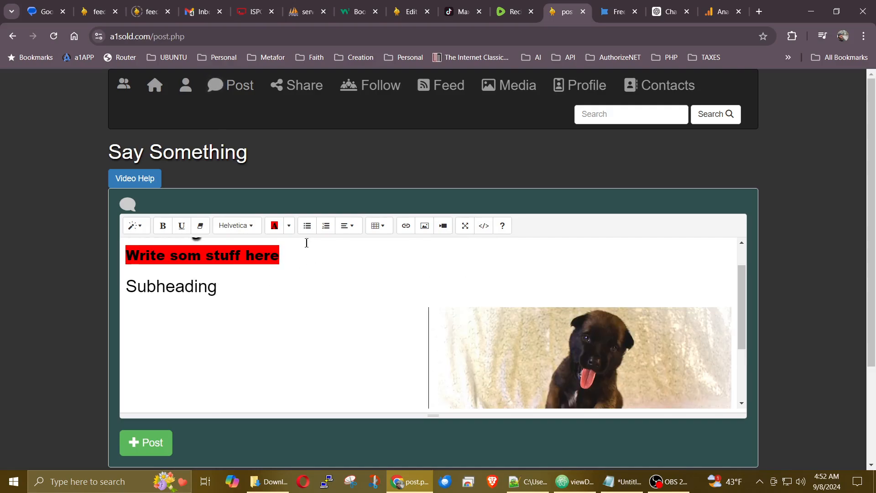
click(309, 228)
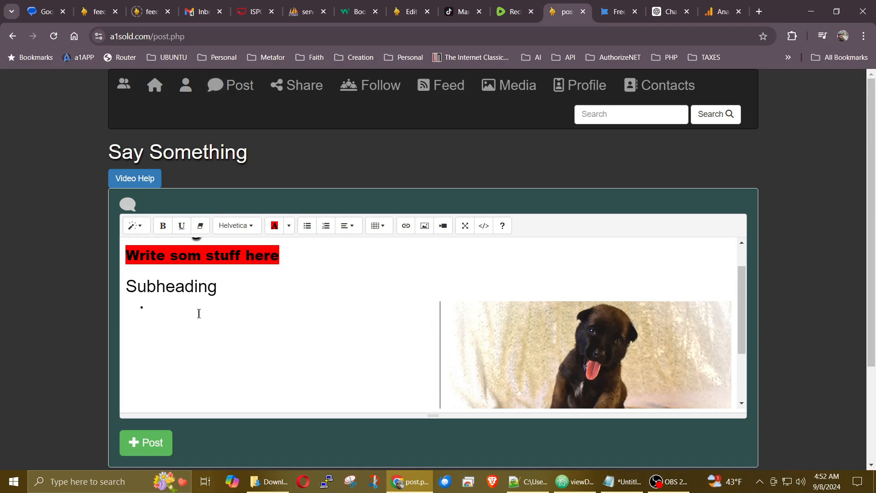
click(233, 282)
click(545, 331)
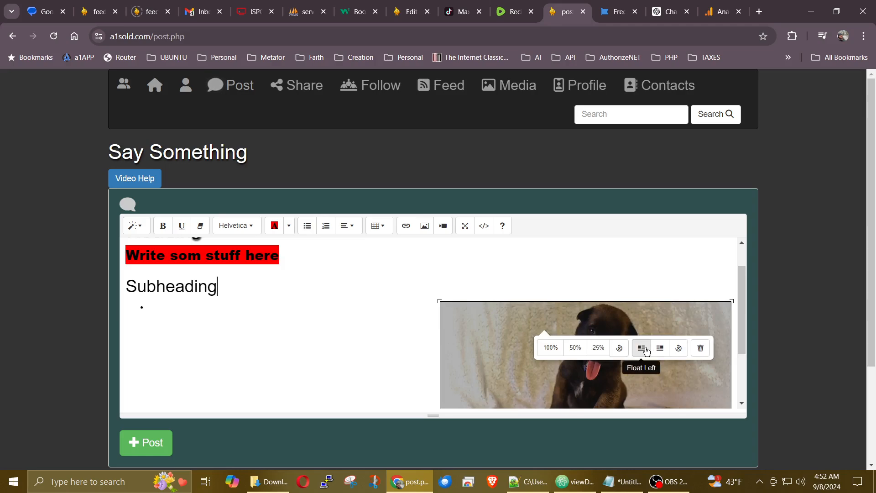
click(551, 349)
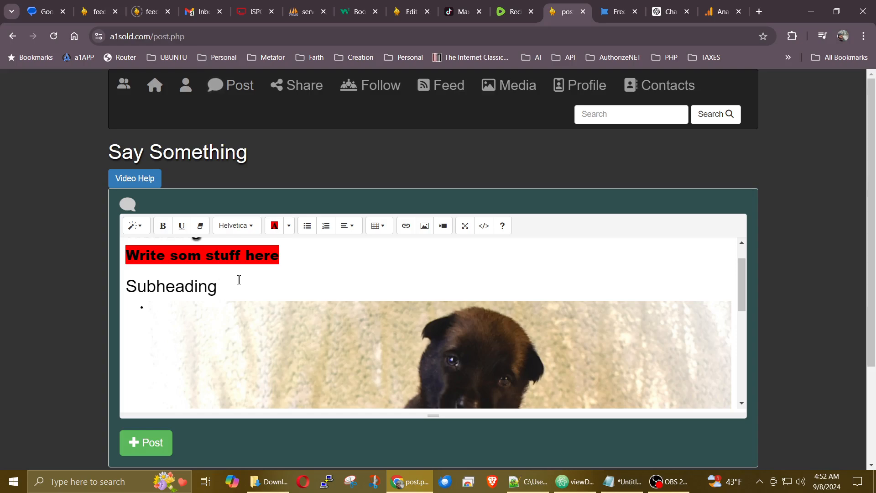
Step: Add a bulleted list with items one, two, three below Subheading
key(Return)
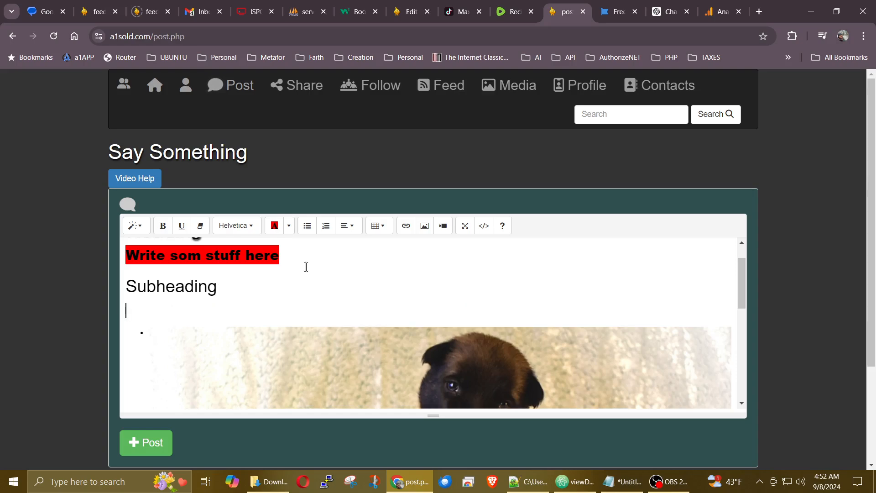
click(308, 226)
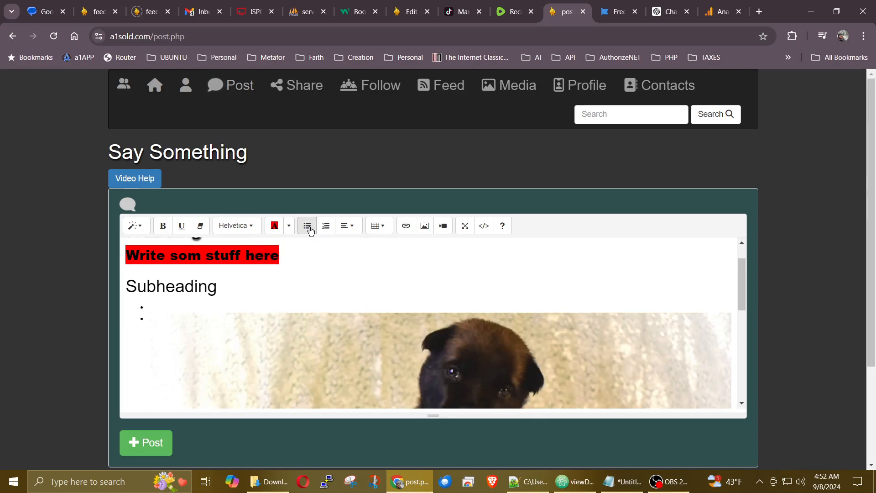
text(one)
key(Return)
text(two)
key(Return)
text(thr)
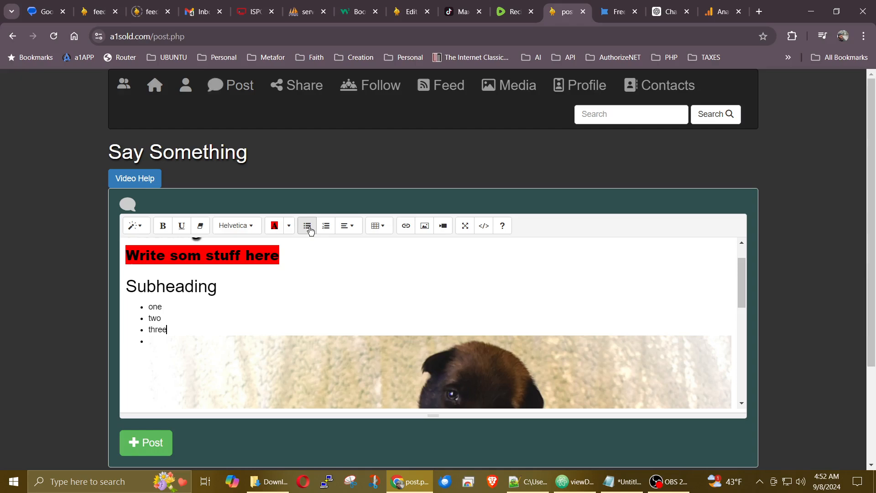
text(ee)
key(Return)
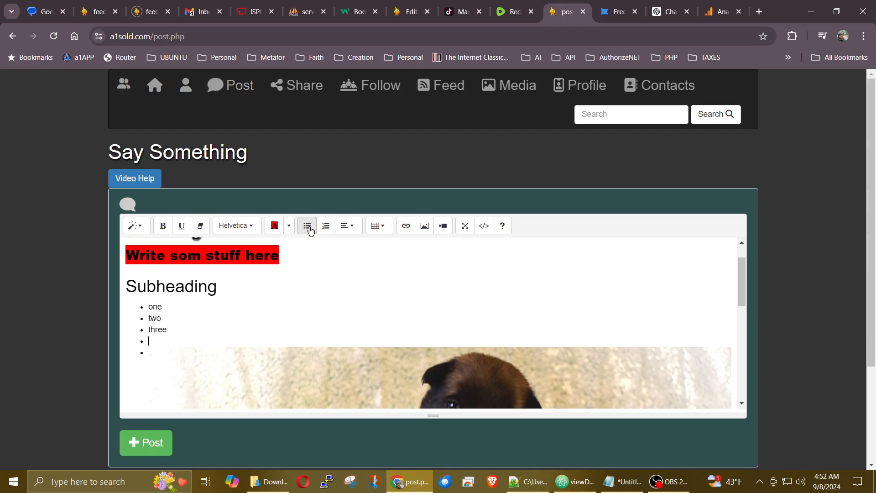
click(310, 230)
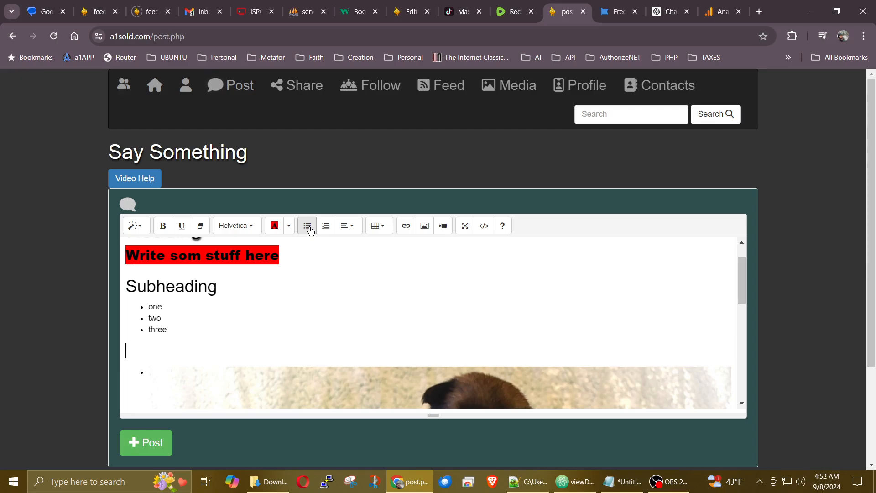
Step: Type the line 'Start writing' after the list
text(Start writing)
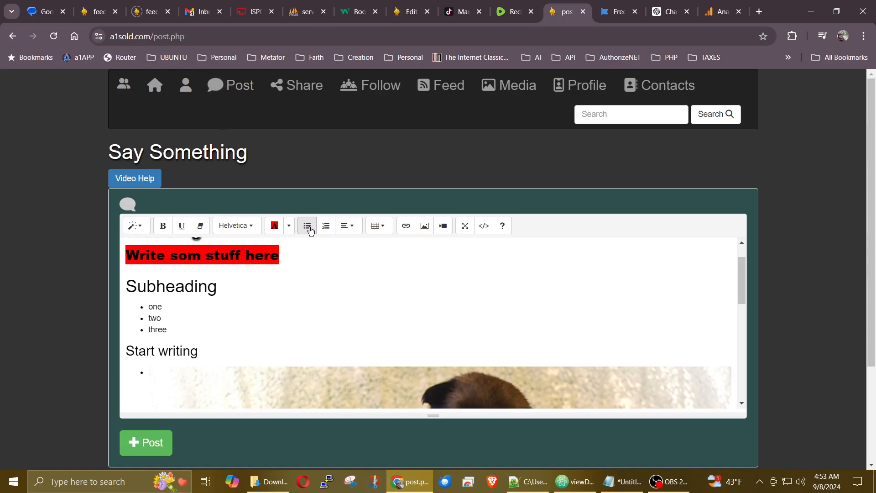
key(Return)
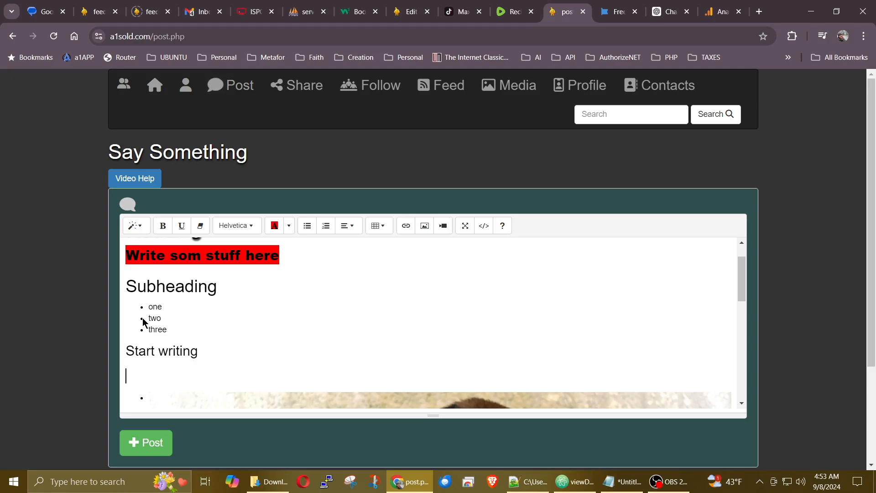
Step: Create a numbered list One, Two, Three and end it with a blank line
click(327, 228)
text(One)
key(Return)
text(Two)
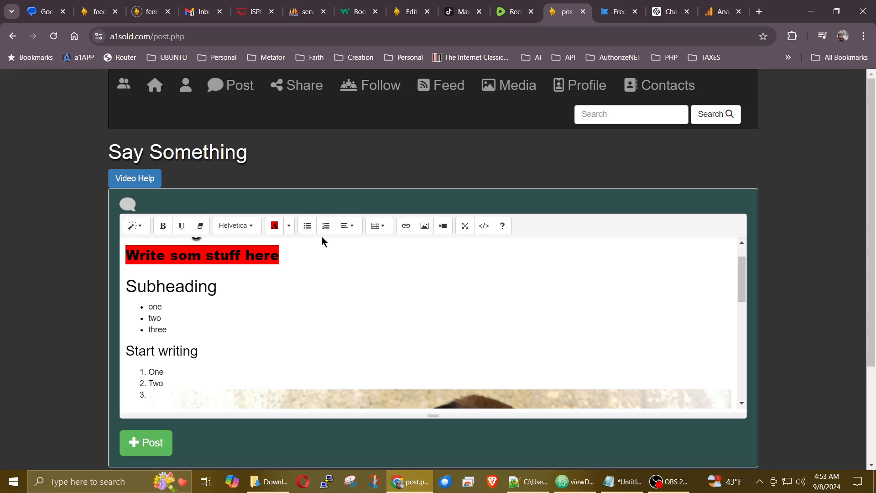
key(Return)
text(Th)
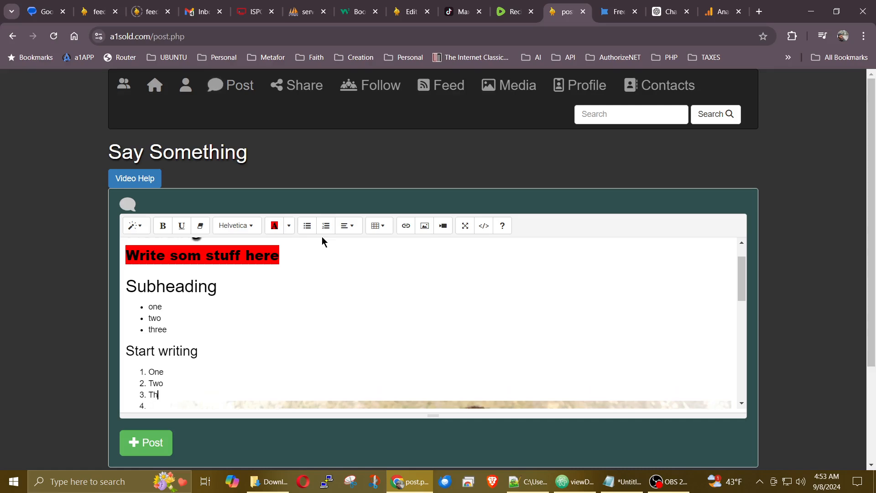
text(ree)
scroll(311, 274, down, 2)
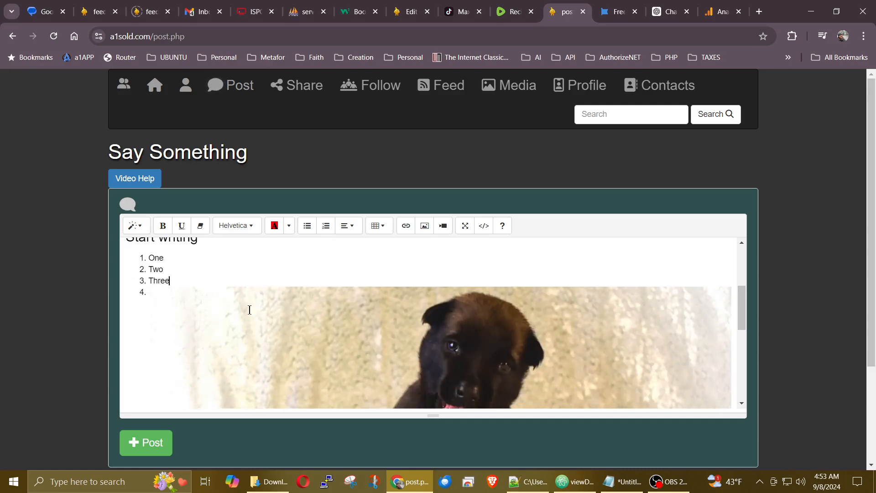
key(Return)
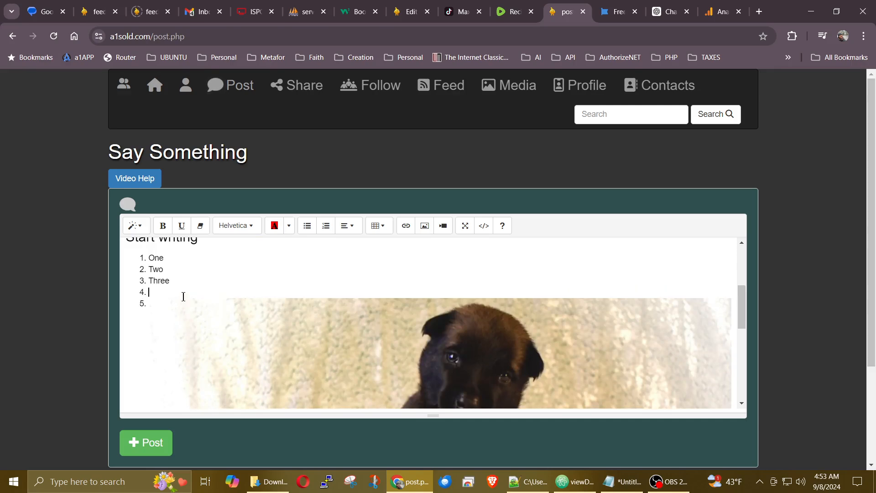
key(Return)
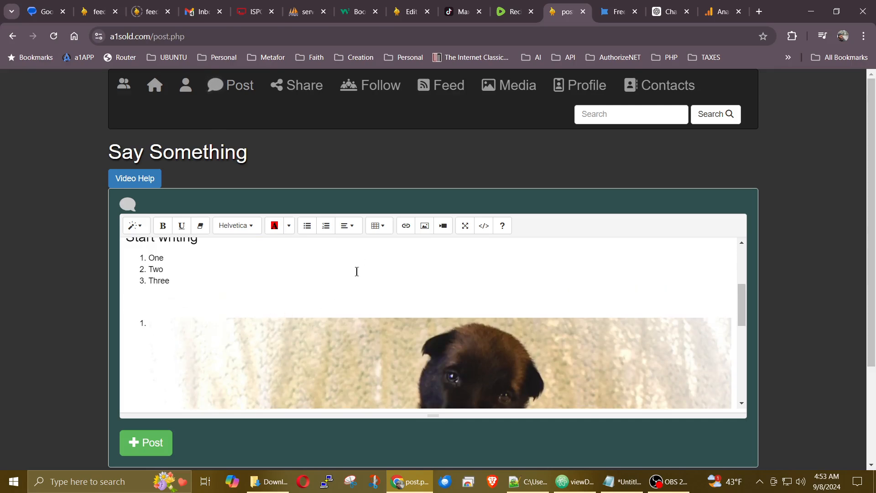
scroll(326, 283, up, 1)
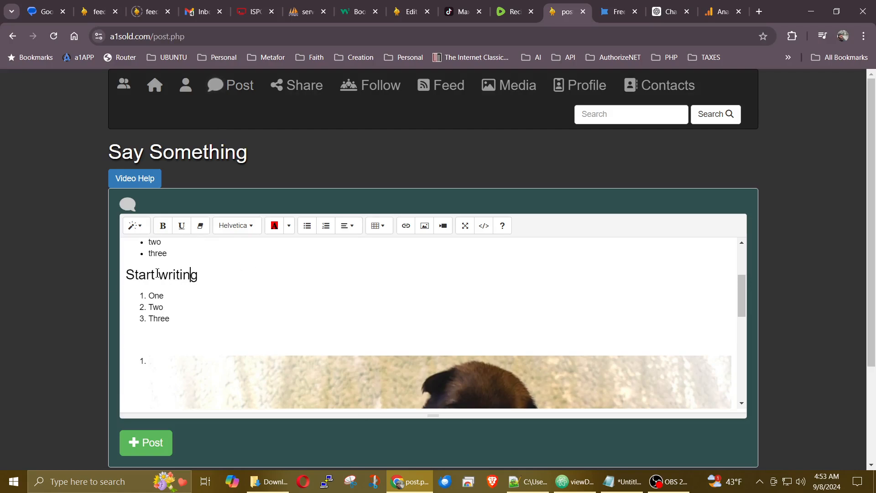
Step: Try center, right and justify alignment on the 'Start writing' line
click(346, 227)
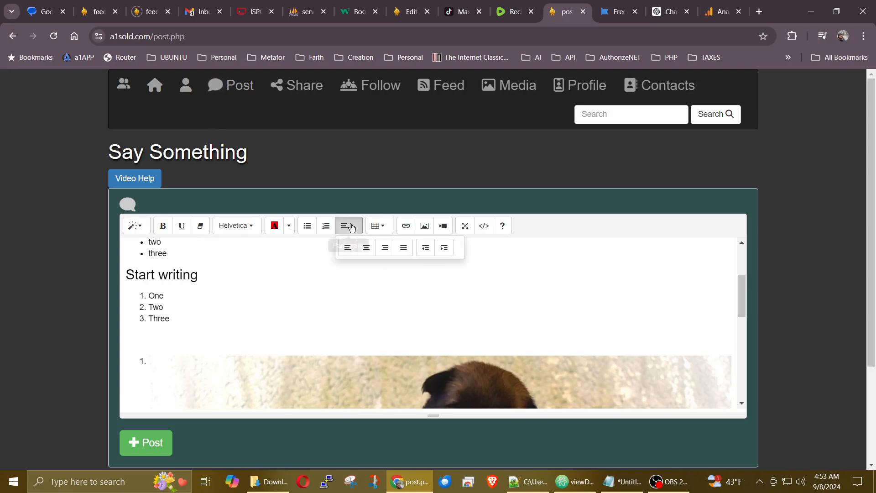
click(366, 247)
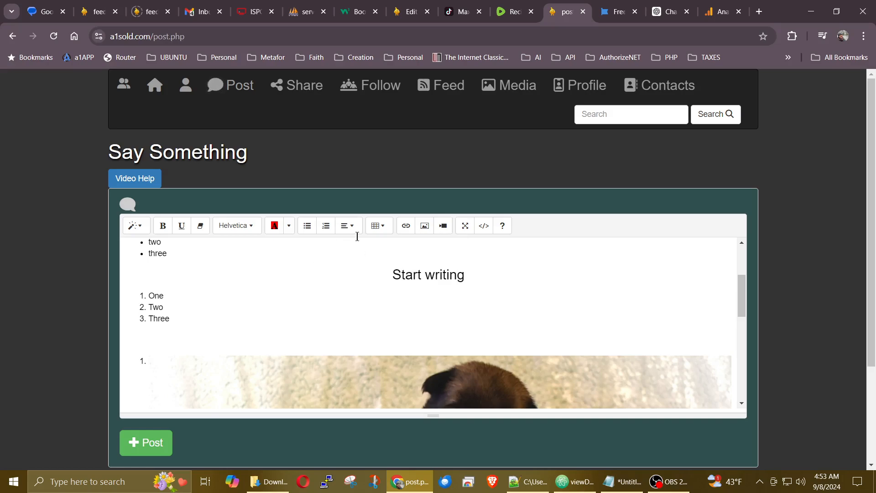
click(347, 226)
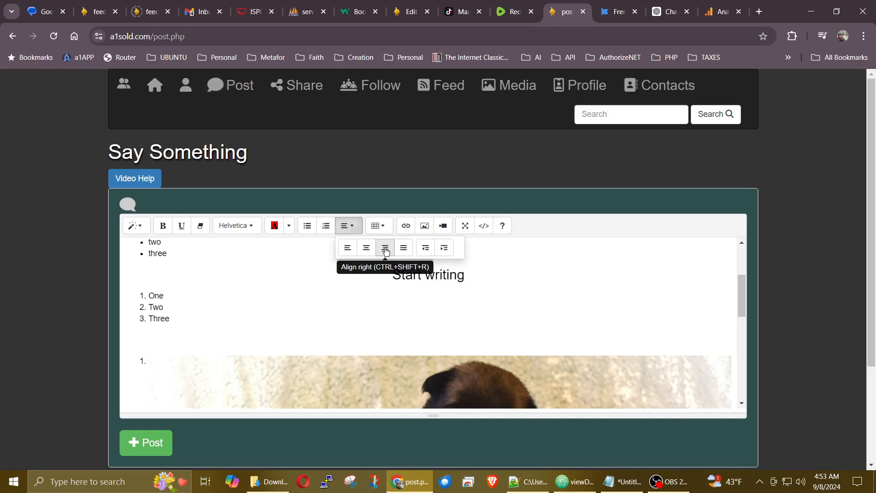
click(390, 249)
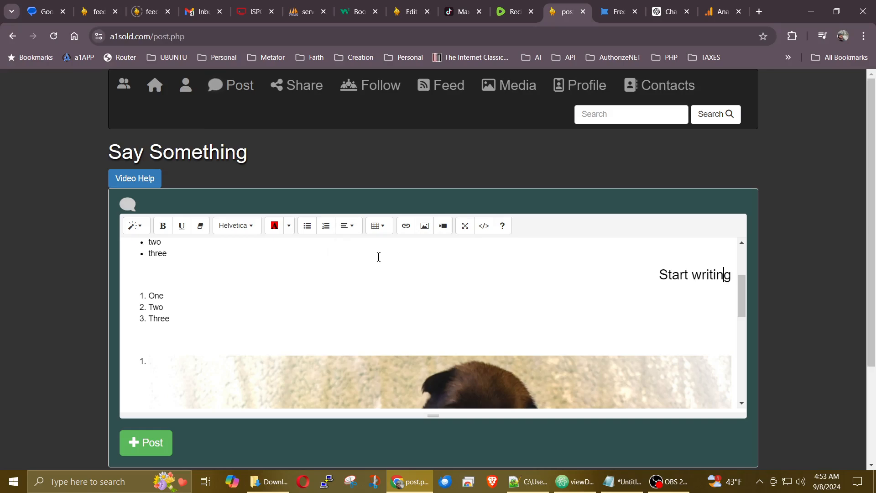
click(347, 226)
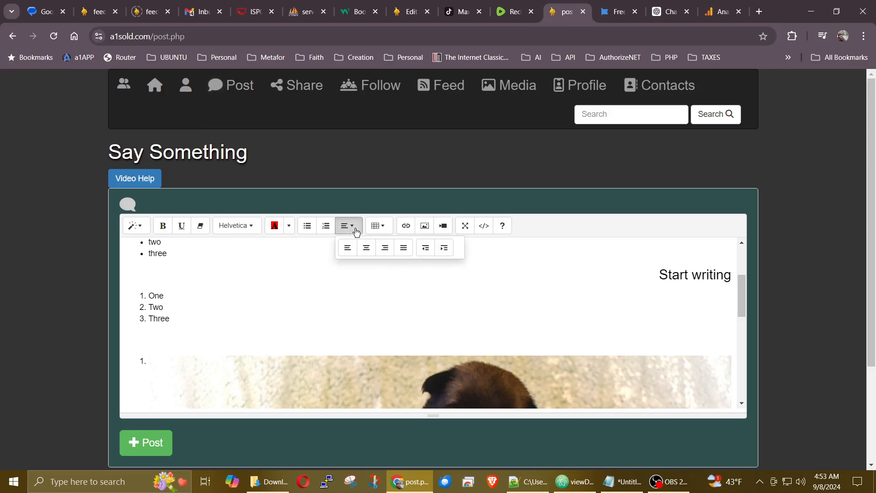
click(404, 255)
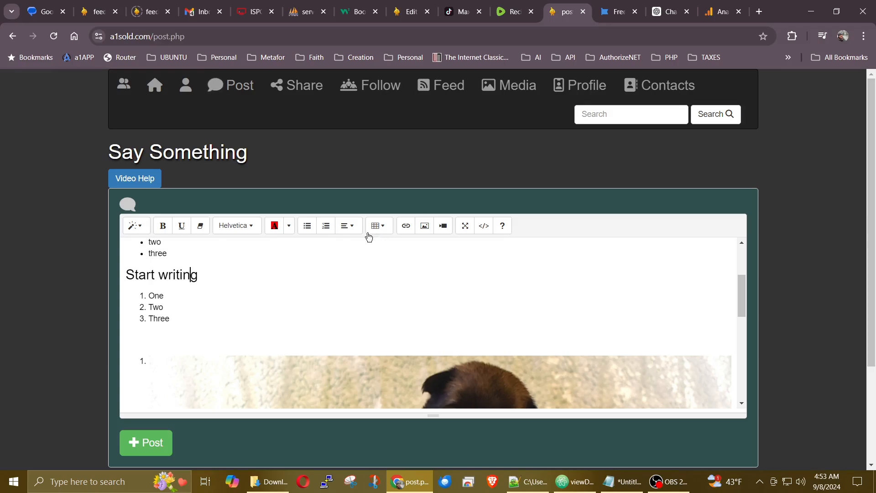
Step: Indent then outdent 'Start writing' back left, and add an empty line after Three
click(353, 229)
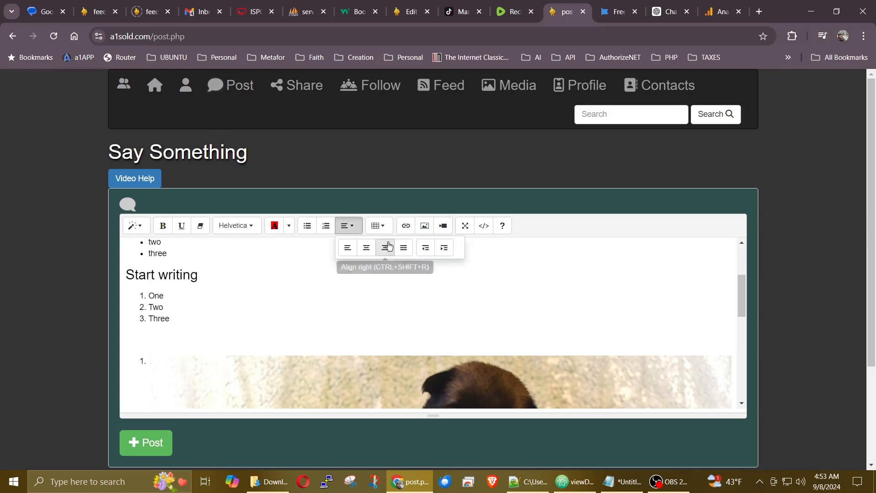
click(443, 251)
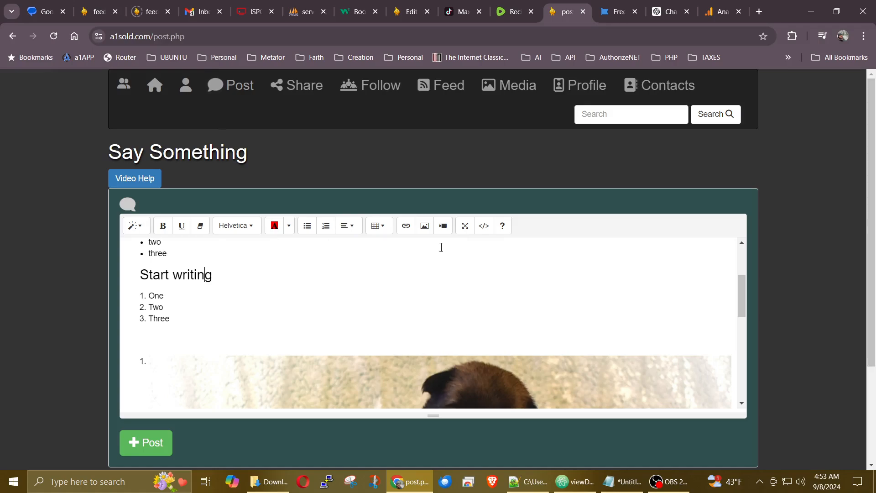
click(352, 227)
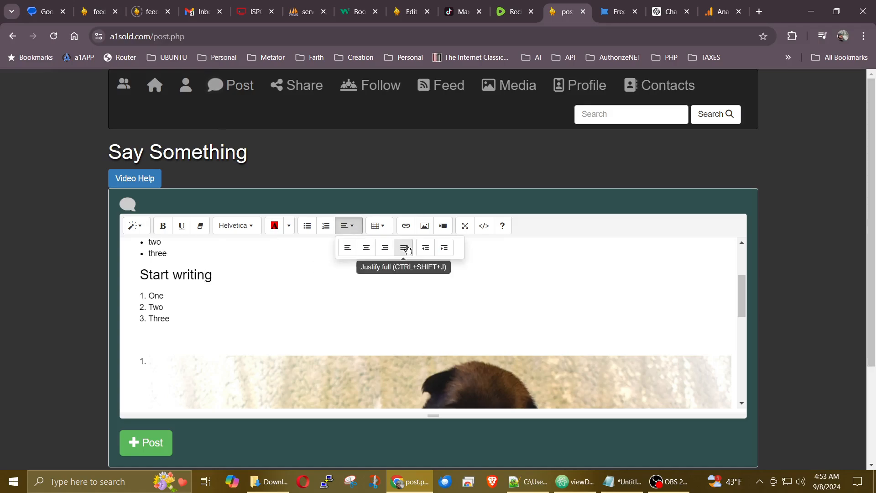
click(425, 248)
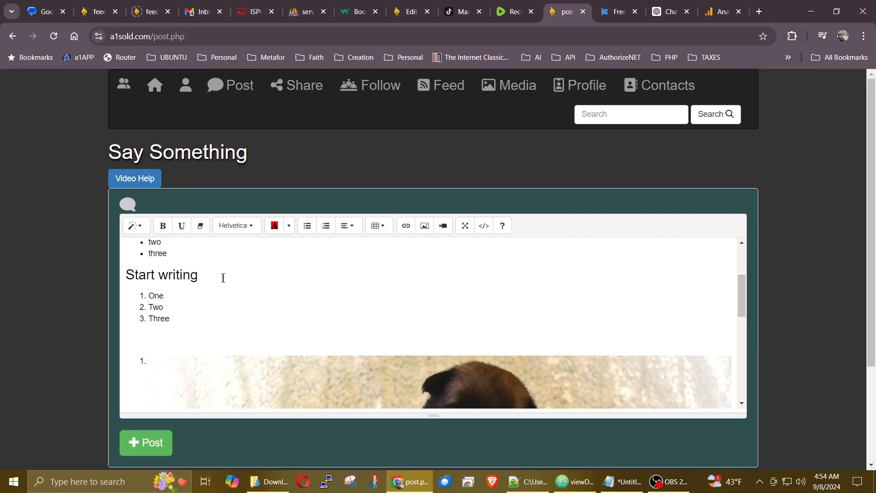
click(192, 320)
key(Return)
key(Return)
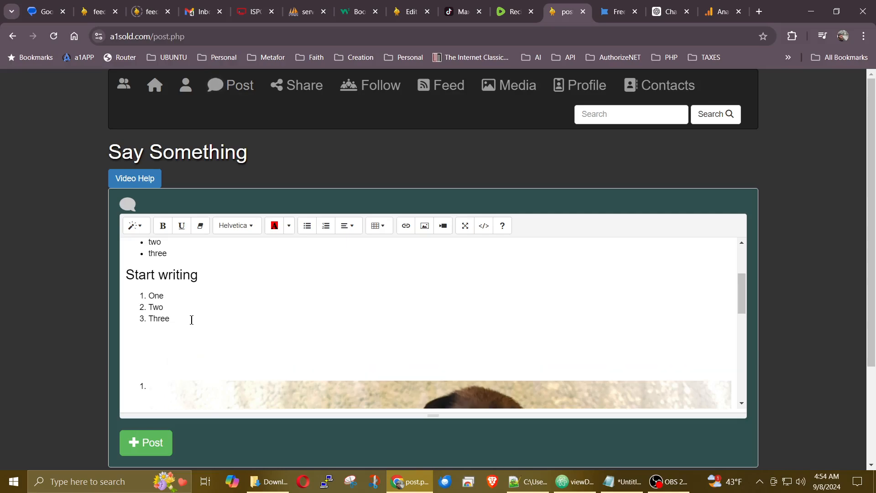
Step: Insert a 2x2 table with 'test' in all four cells, and type 'Link' beneath it
click(386, 230)
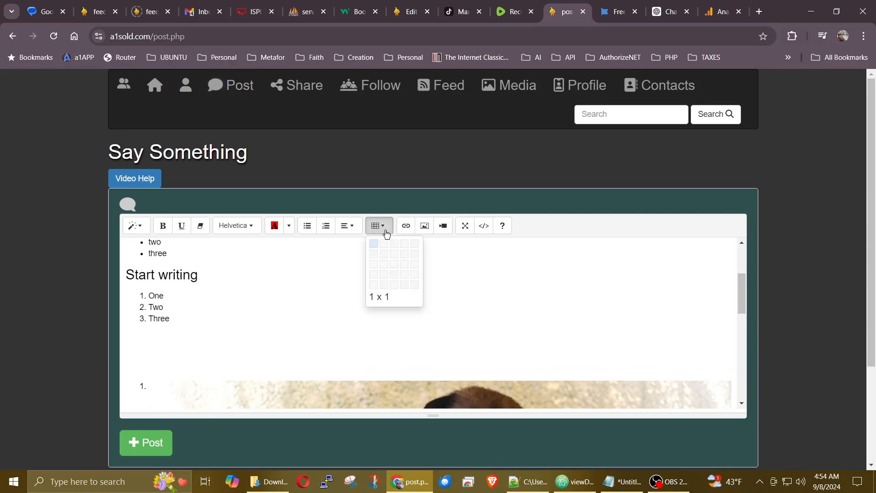
click(383, 259)
click(262, 363)
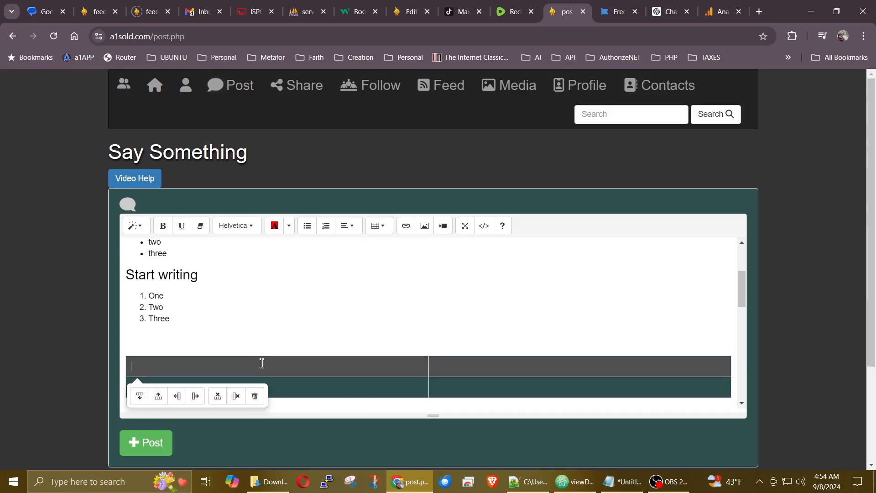
text(test)
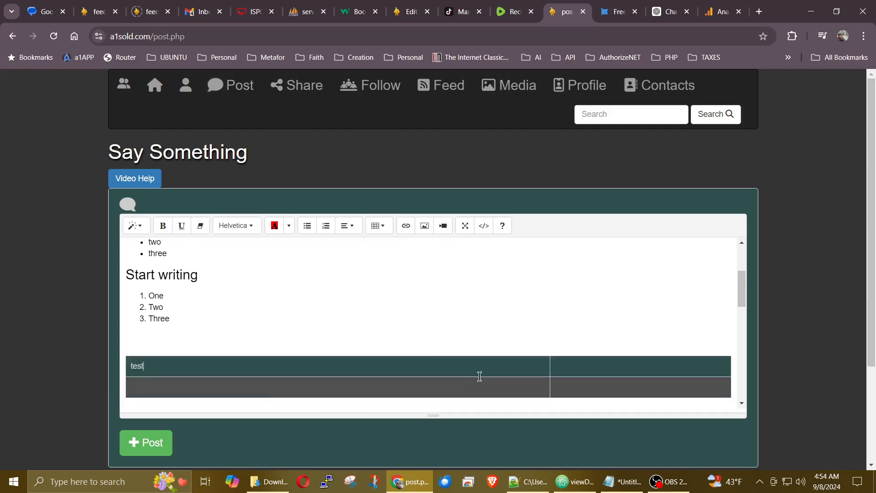
click(564, 369)
text(test)
click(322, 386)
text(test)
click(497, 385)
text(test)
scroll(274, 320, down, 2)
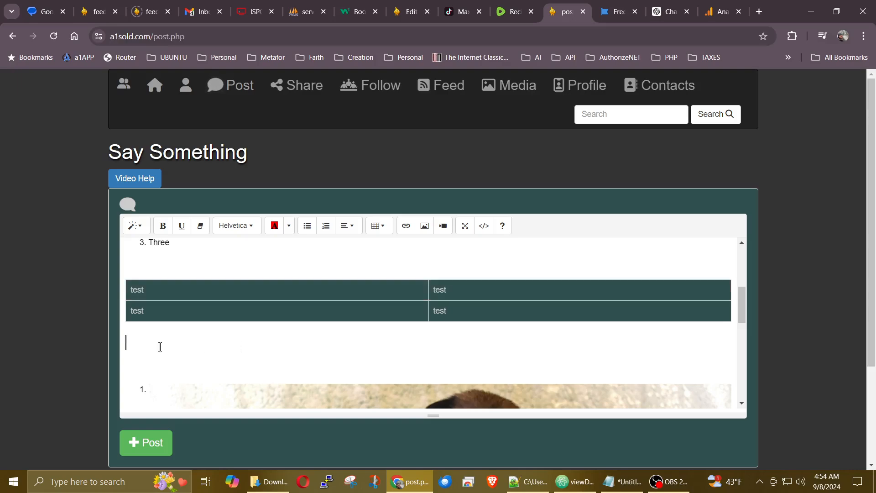
text(Link)
double_click(139, 343)
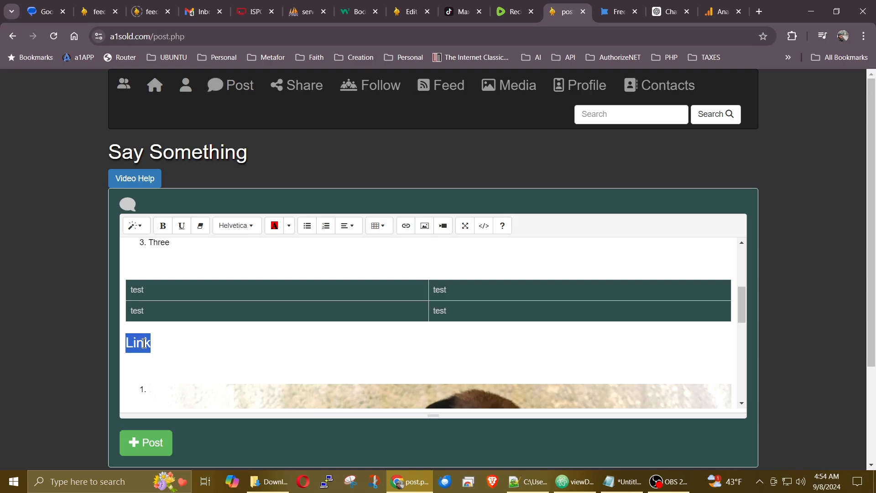
click(405, 227)
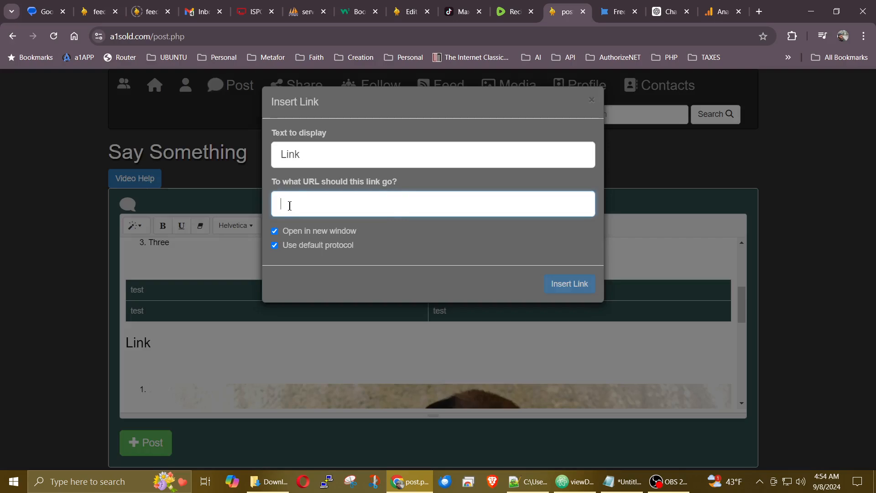
text(https://a1sold.com/)
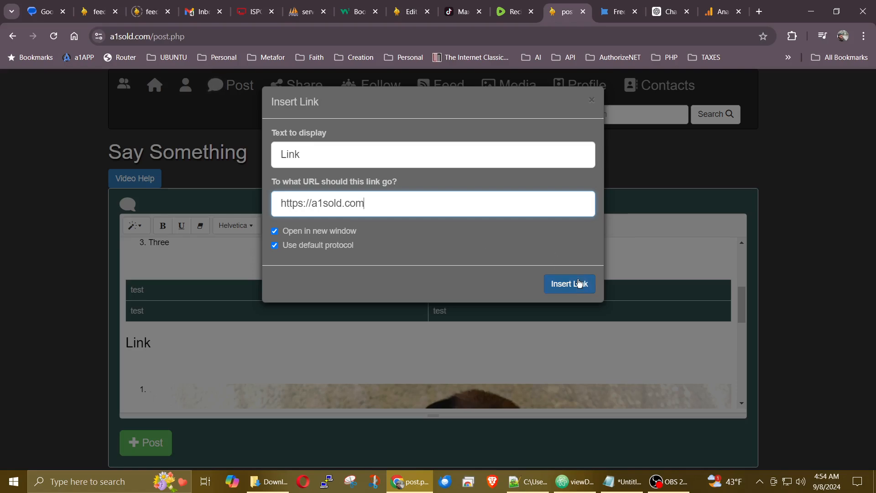
click(573, 285)
click(206, 349)
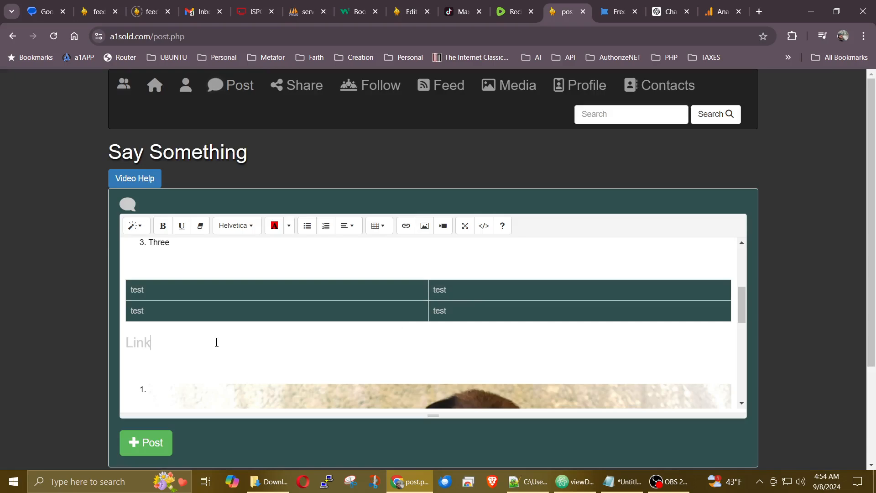
key(Return)
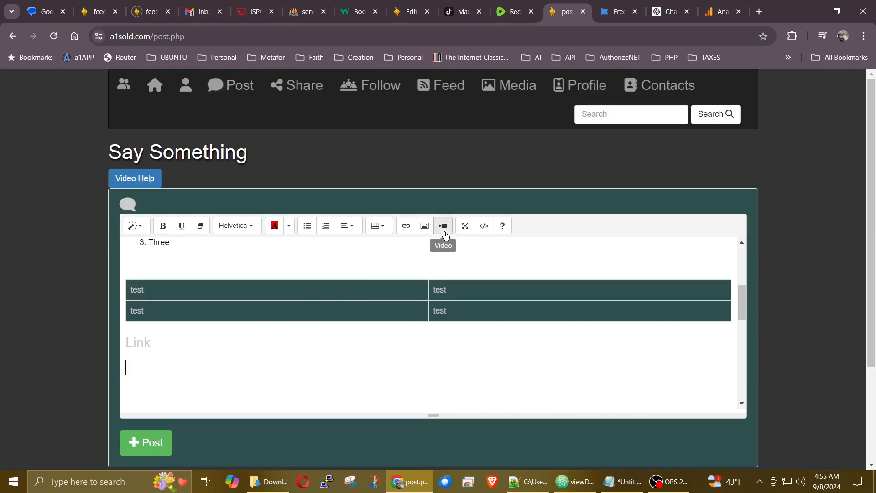
Step: Upload the oar2 picture from the computer beneath the 'Link' line
click(425, 227)
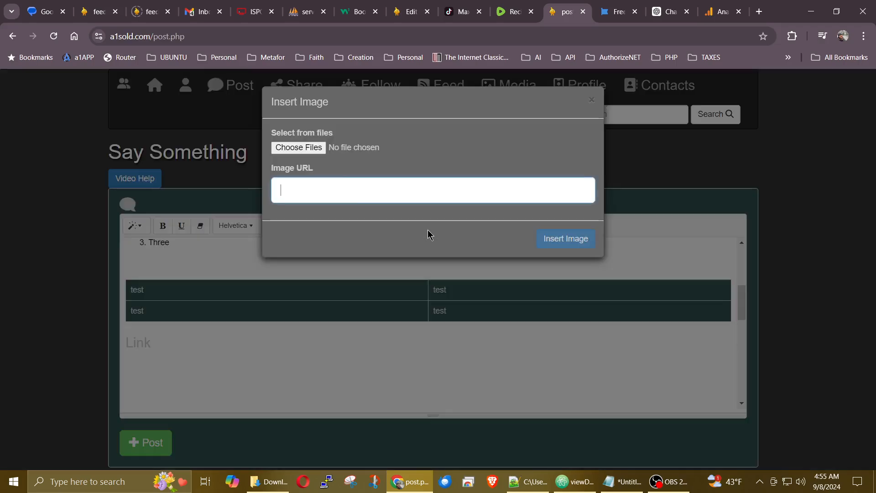
click(305, 149)
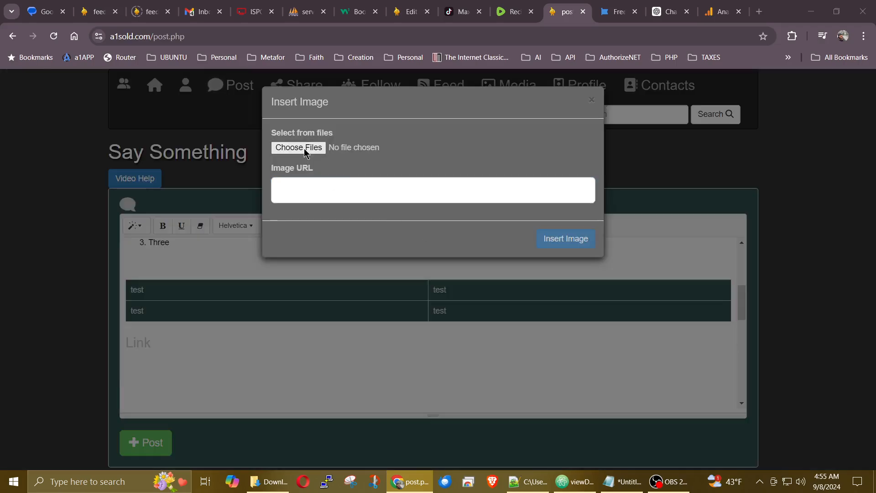
double_click(234, 152)
scroll(280, 361, down, 2)
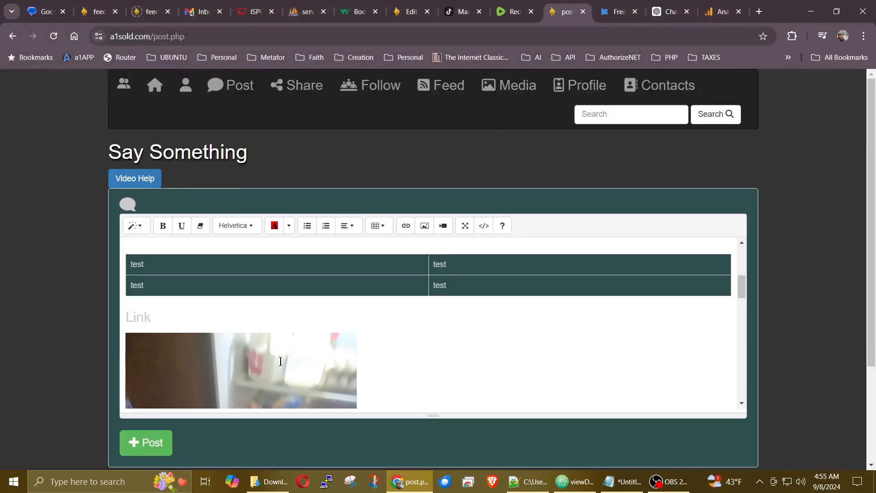
scroll(280, 361, down, 2)
scroll(274, 339, down, 1)
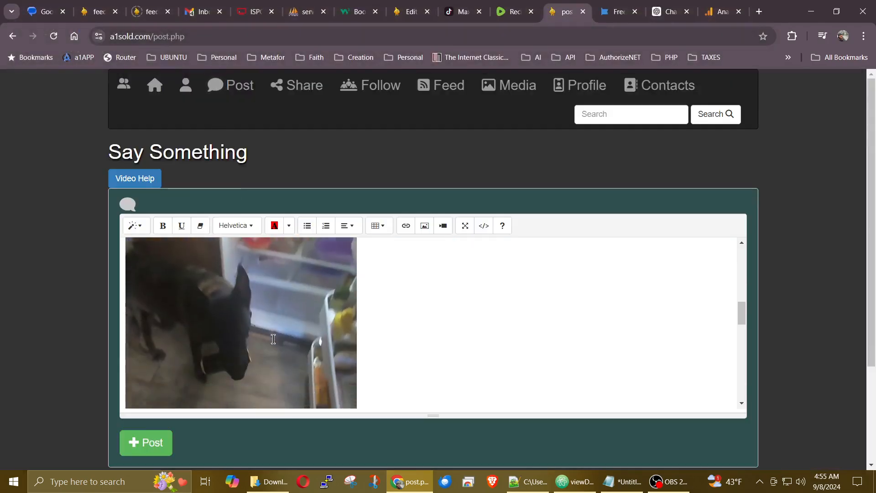
Step: Add a blank line below the dog image, then dismiss the Insert Video dialog without inserting anything
scroll(274, 339, down, 1)
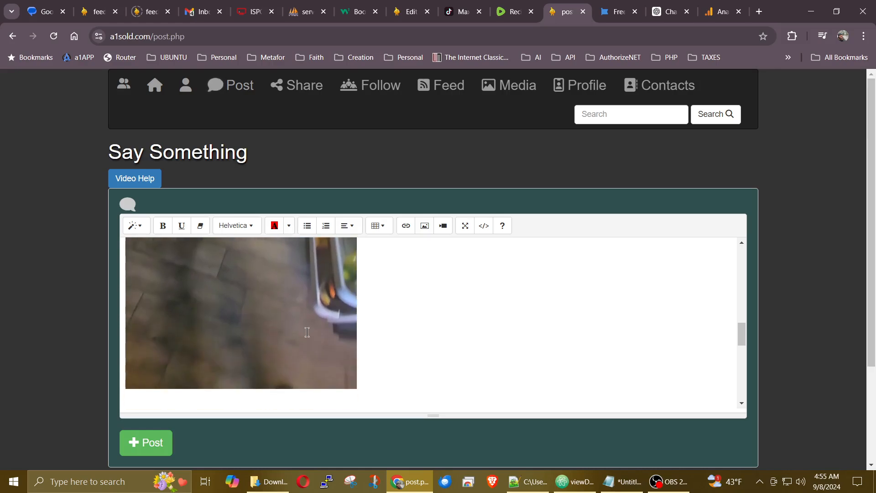
key(Return)
click(443, 225)
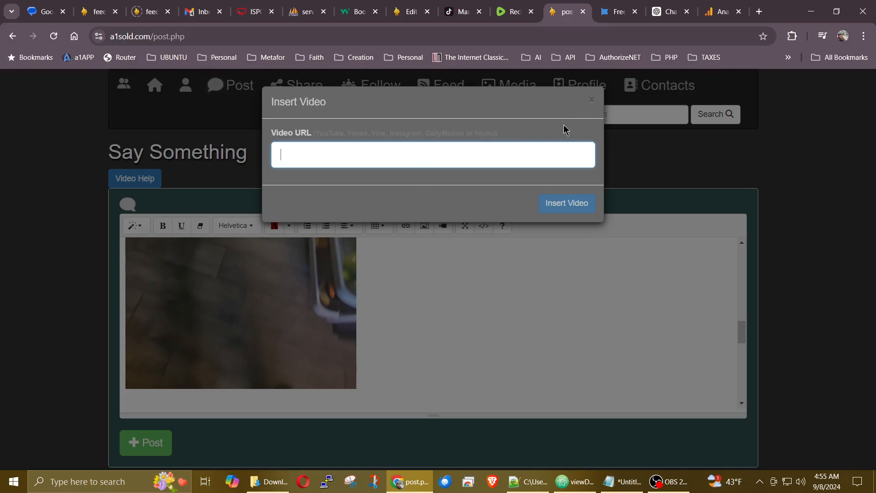
click(592, 102)
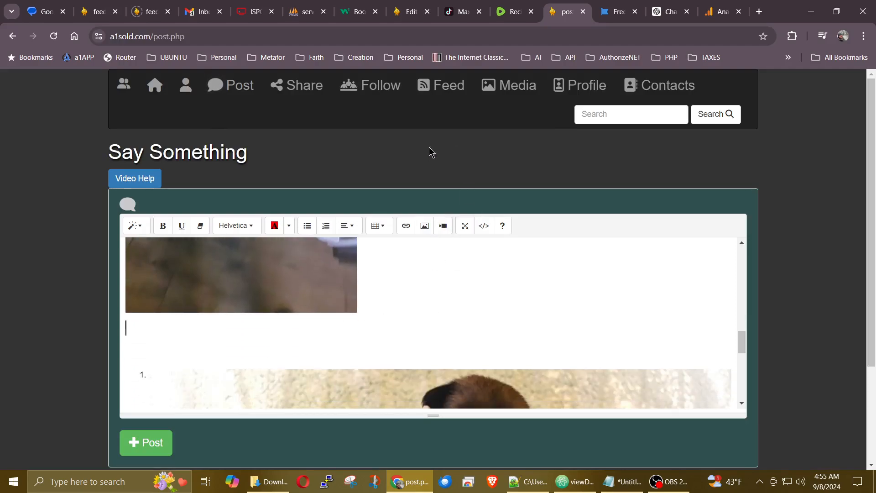
click(460, 17)
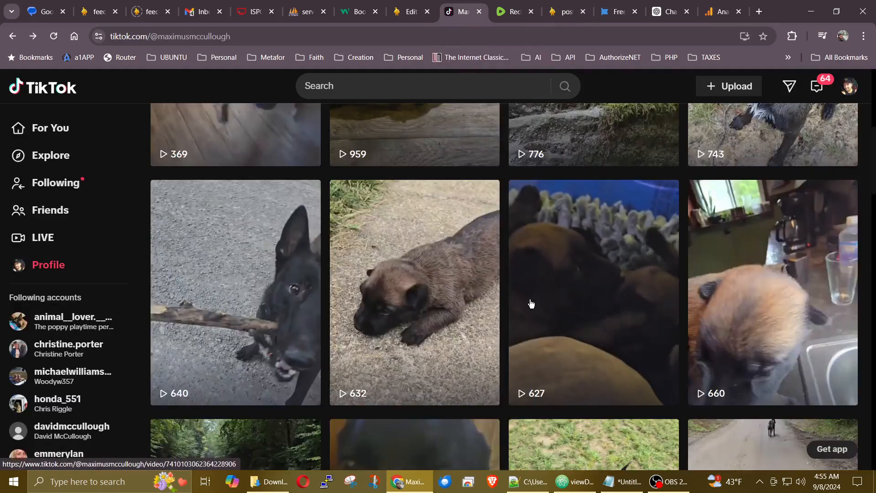
Step: Pause the 632-view 'Bruce goes outside for first time' video, copy its link, and return to post.php
click(432, 304)
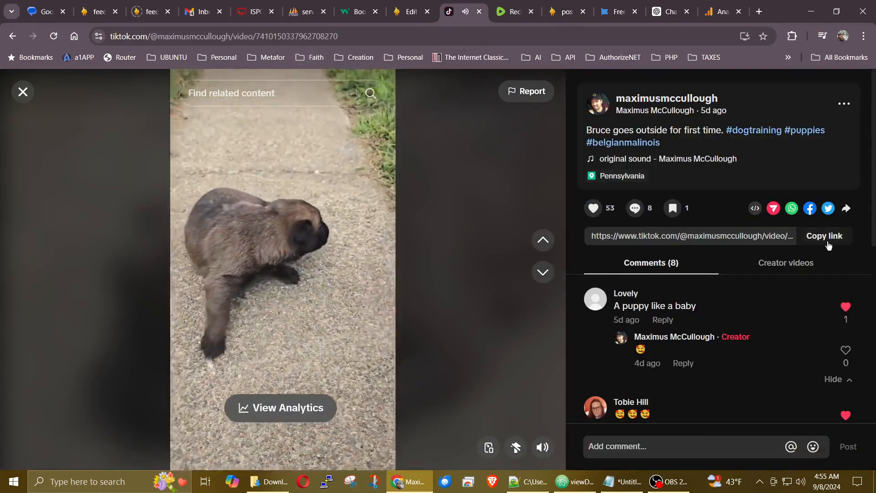
click(213, 235)
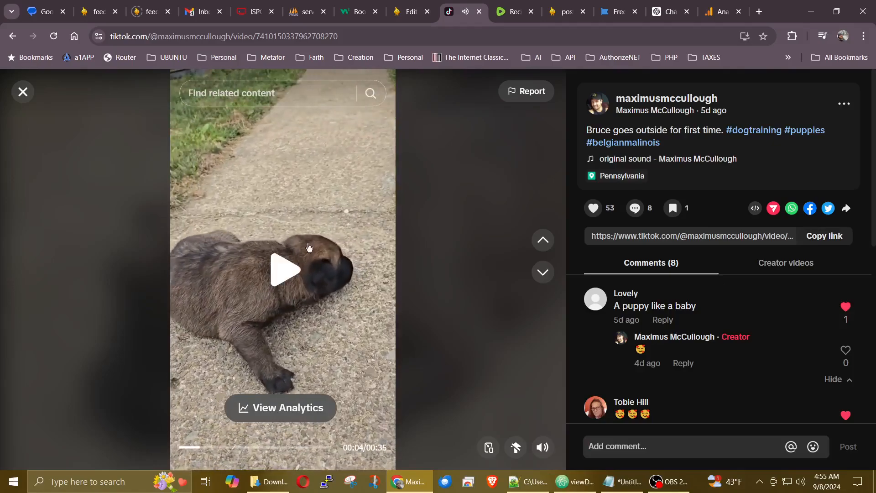
click(832, 236)
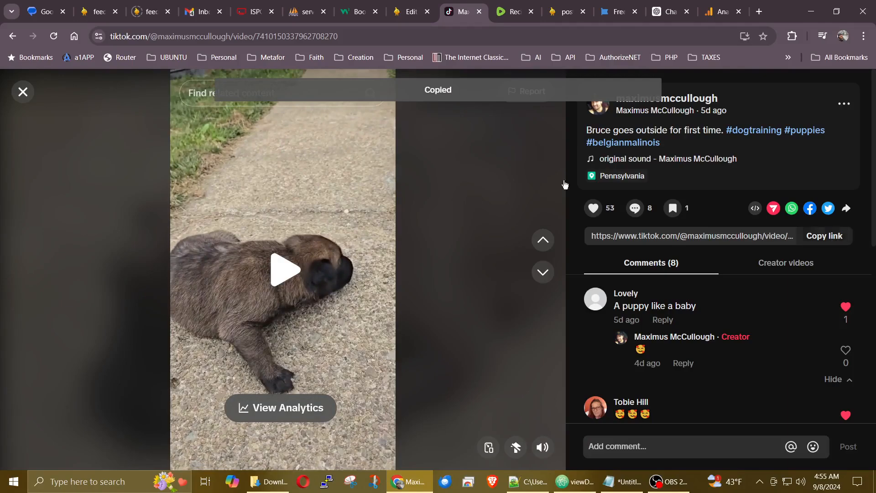
click(412, 13)
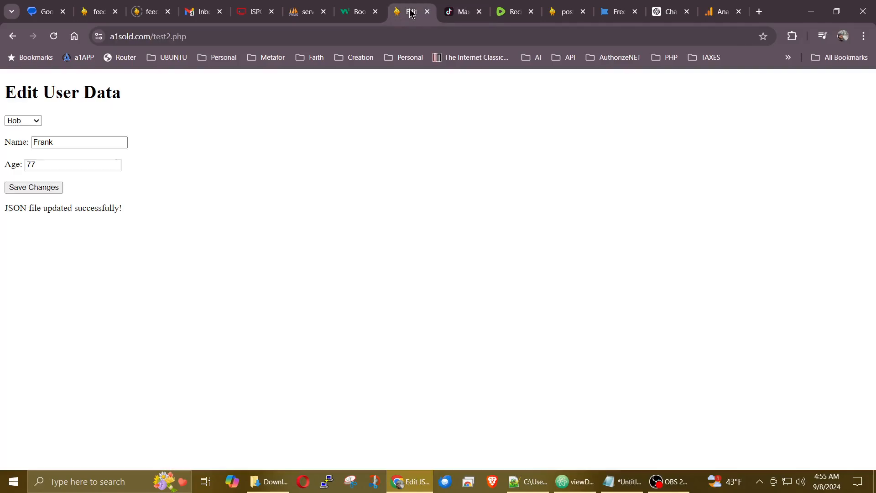
click(566, 12)
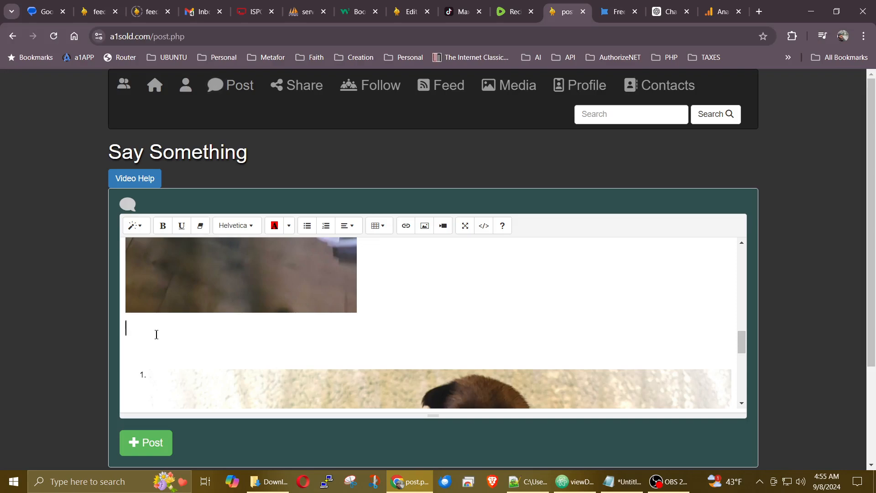
Step: Paste the TikTok link to embed the video below the oar2 photo, then make the editor full screen
key(ctrl+v)
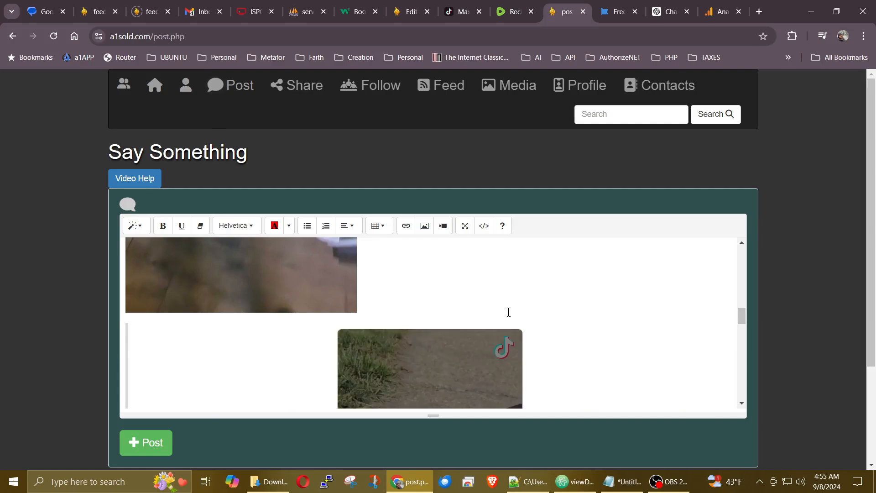
scroll(497, 311, down, 2)
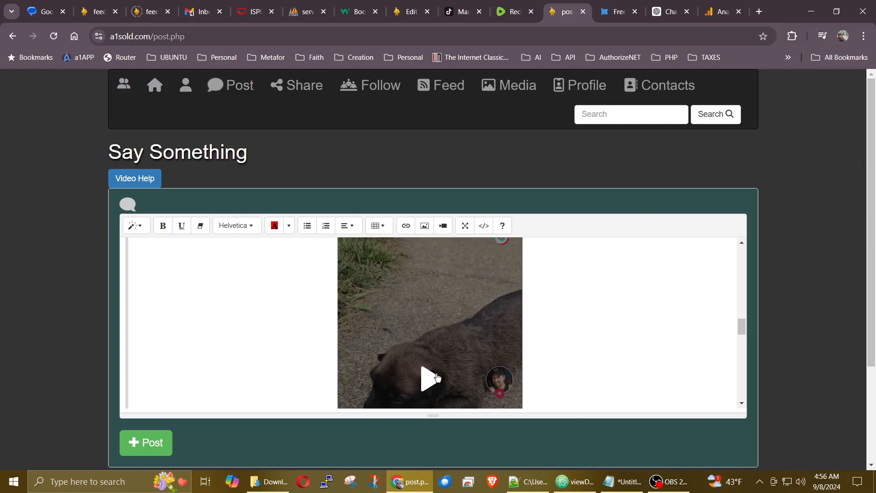
scroll(448, 309, down, 2)
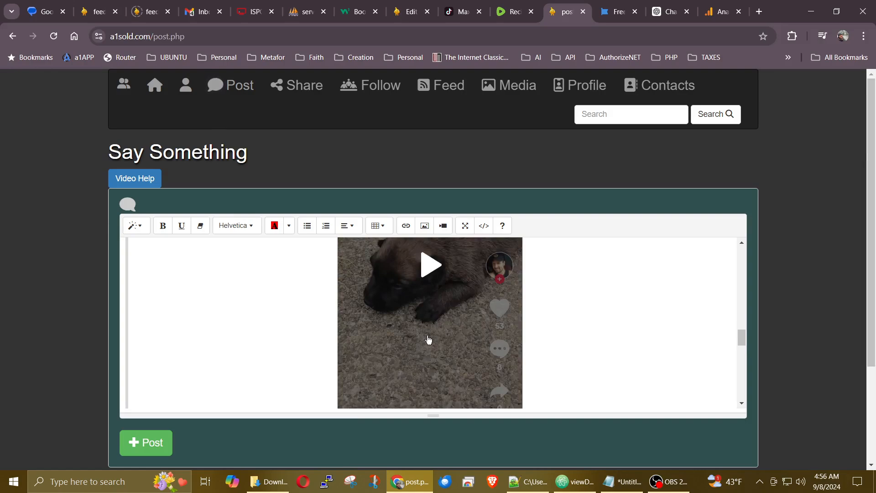
scroll(442, 332, up, 3)
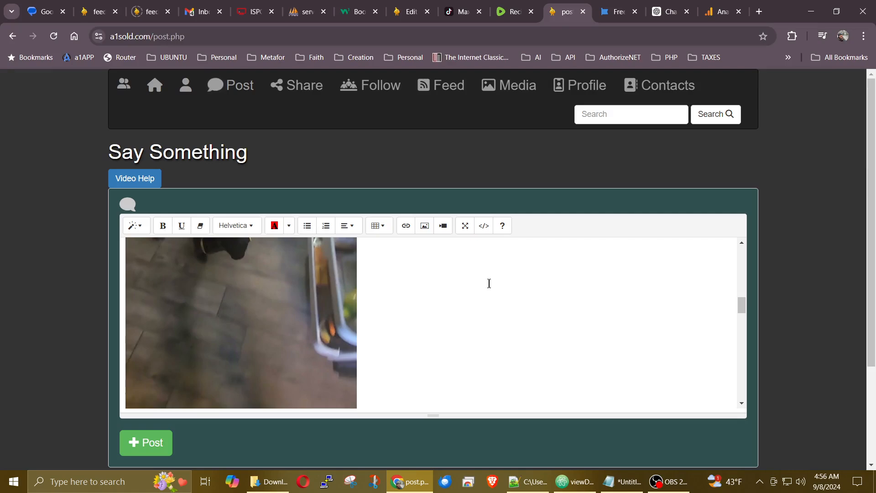
click(465, 226)
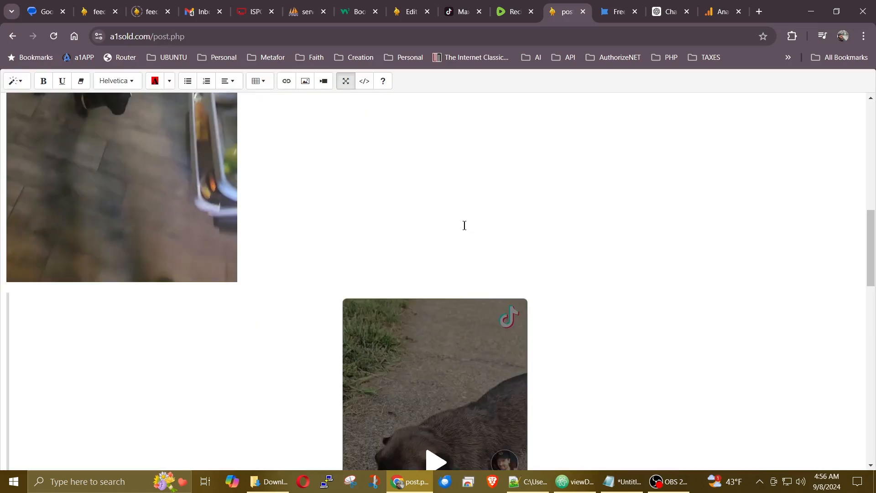
Step: Erase the leftover TikTok URL line beneath the embed and exit full-screen editing
scroll(495, 214, down, 6)
scroll(561, 296, up, 4)
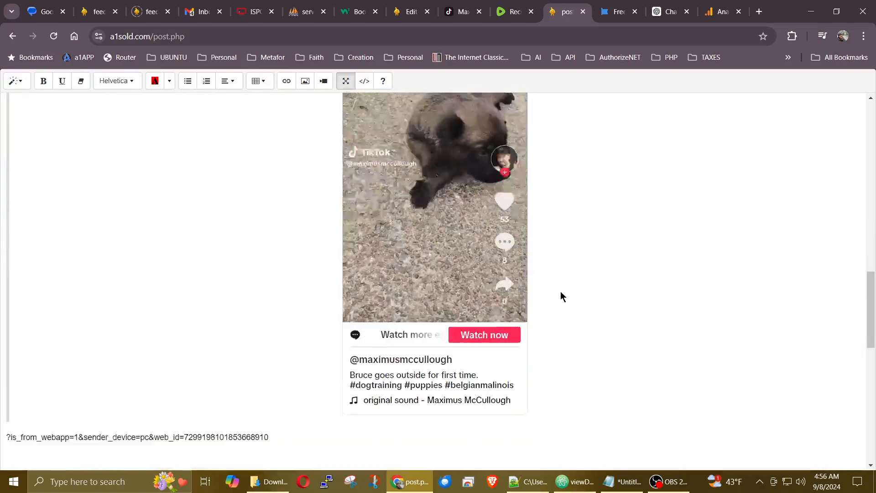
scroll(560, 296, up, 3)
scroll(559, 295, down, 9)
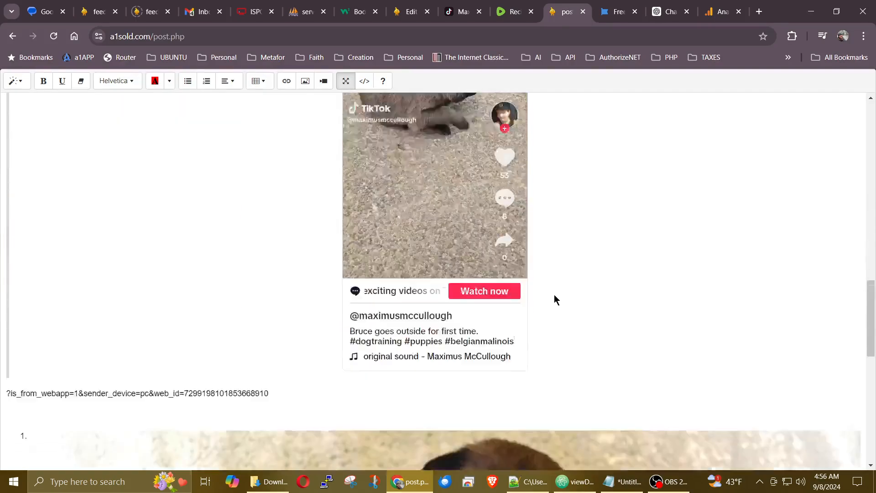
drag(270, 323, 45, 325)
key(BackSpace)
key(BackSpace)
key(BackSpace)
key(BackSpace)
key(BackSpace)
key(BackSpace)
key(BackSpace)
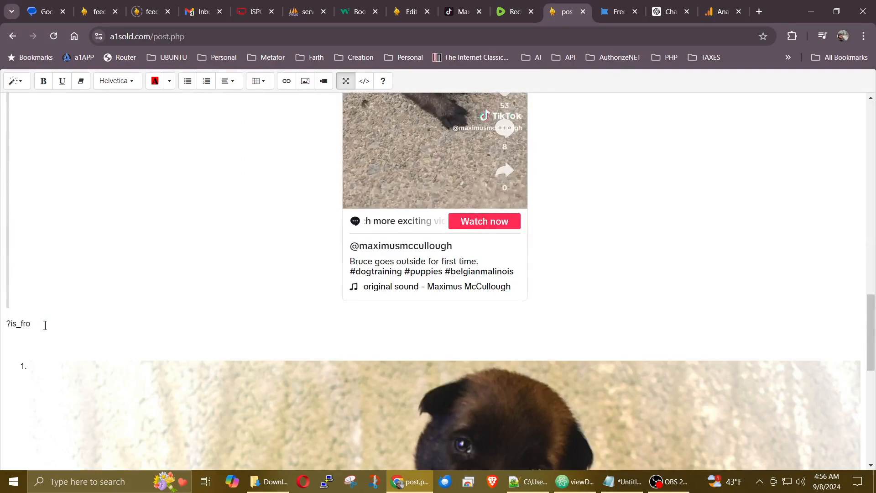
key(BackSpace)
key(BackSpace)
key(BackSpace)
key(BackSpace)
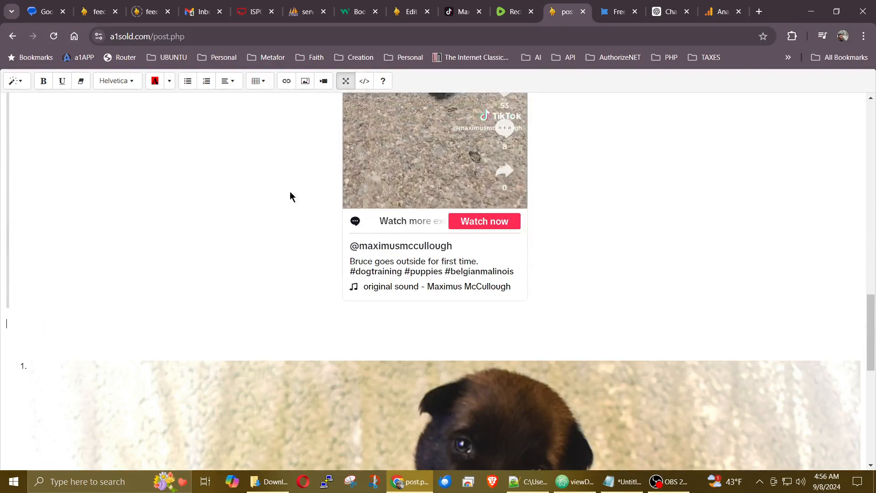
click(344, 83)
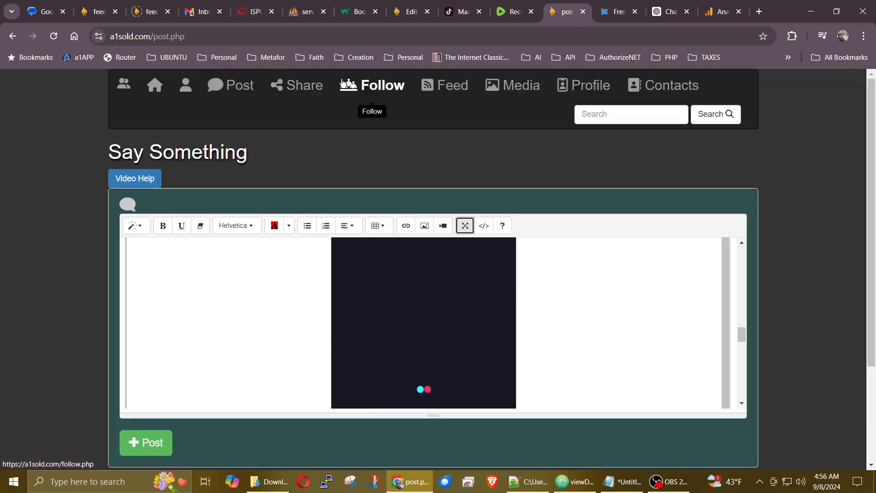
click(460, 225)
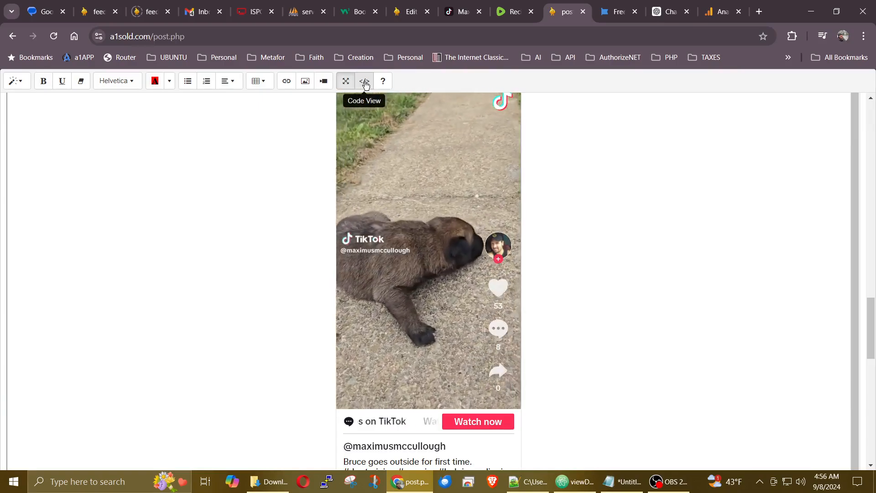
click(365, 83)
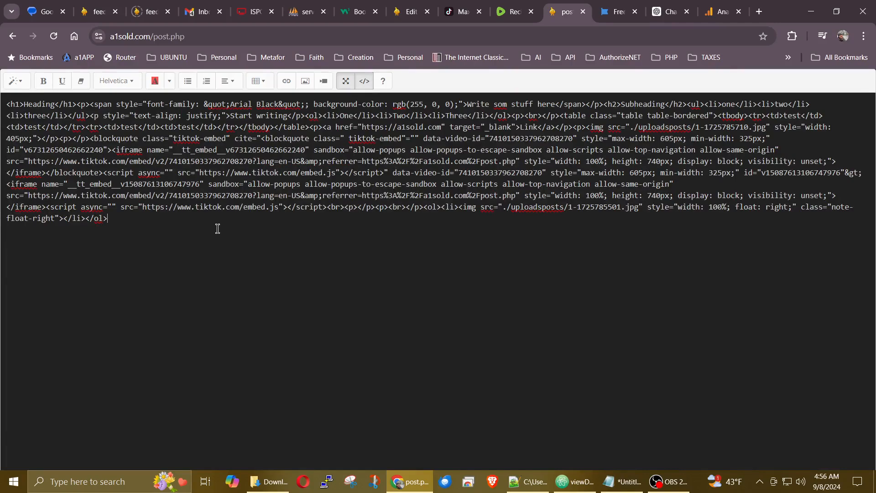
click(364, 82)
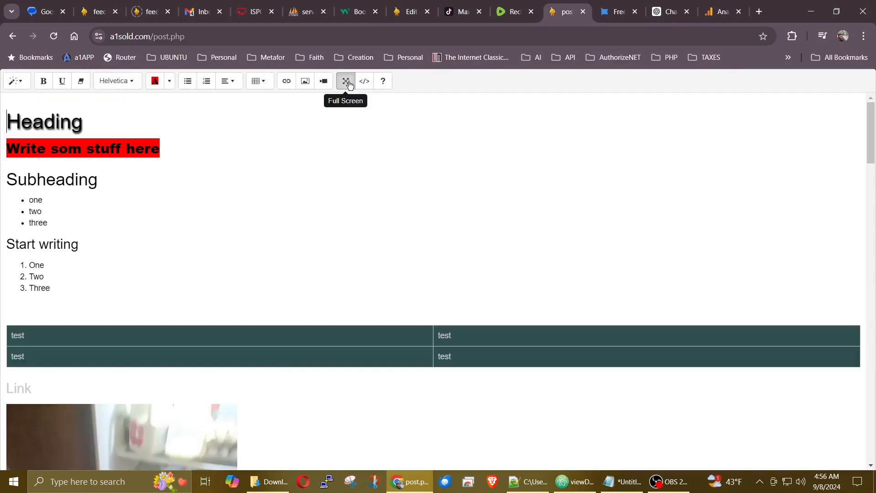
click(345, 81)
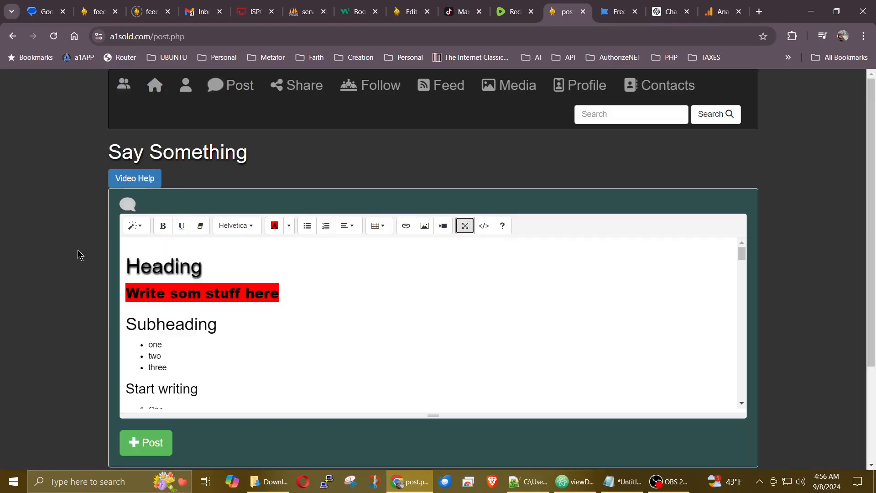
scroll(79, 255, down, 2)
Step: Publish the post and find it in the Feed
click(154, 369)
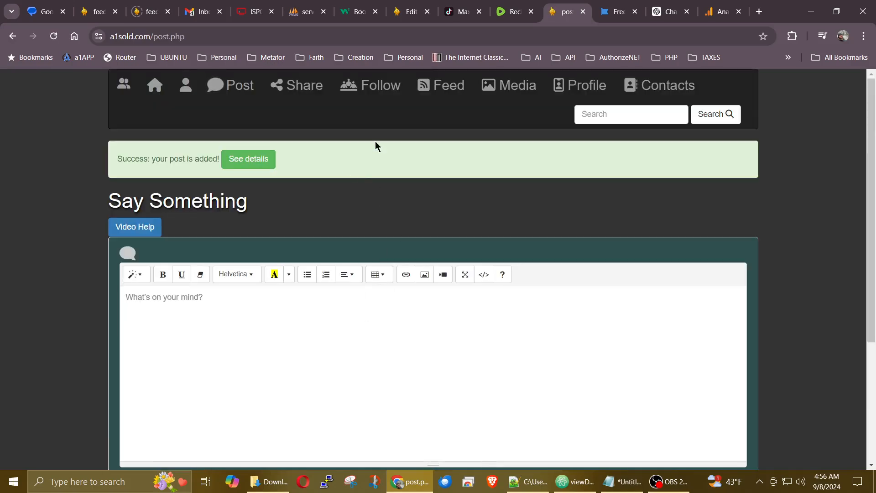
click(429, 86)
scroll(364, 288, down, 1)
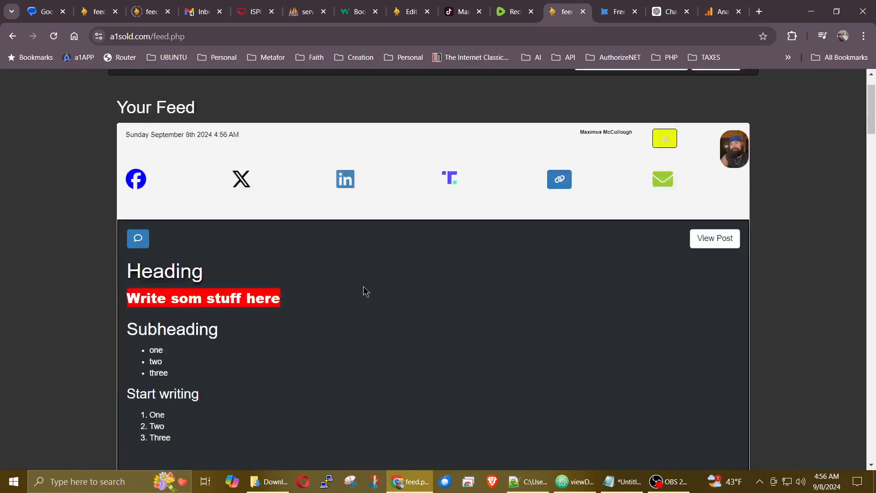
scroll(364, 287, down, 5)
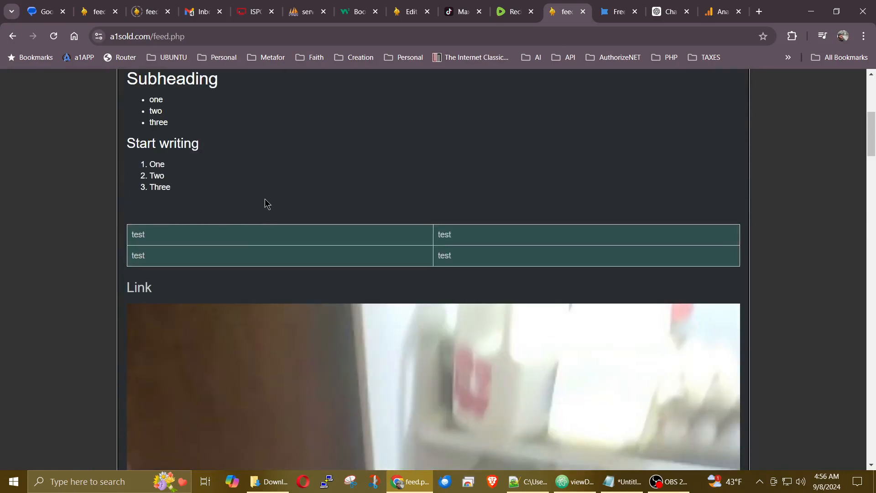
scroll(272, 201, down, 1)
scroll(276, 195, up, 7)
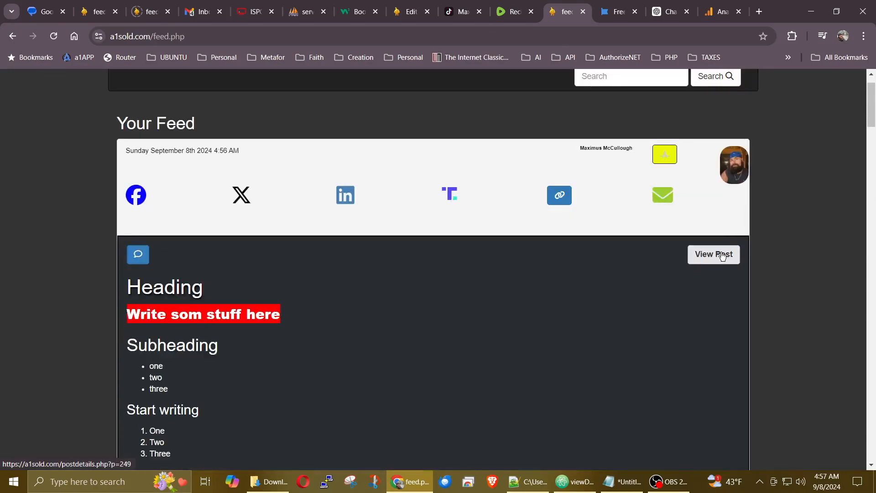
Step: Open the new post's page and reopen it in the Edit page
click(722, 255)
scroll(418, 286, down, 6)
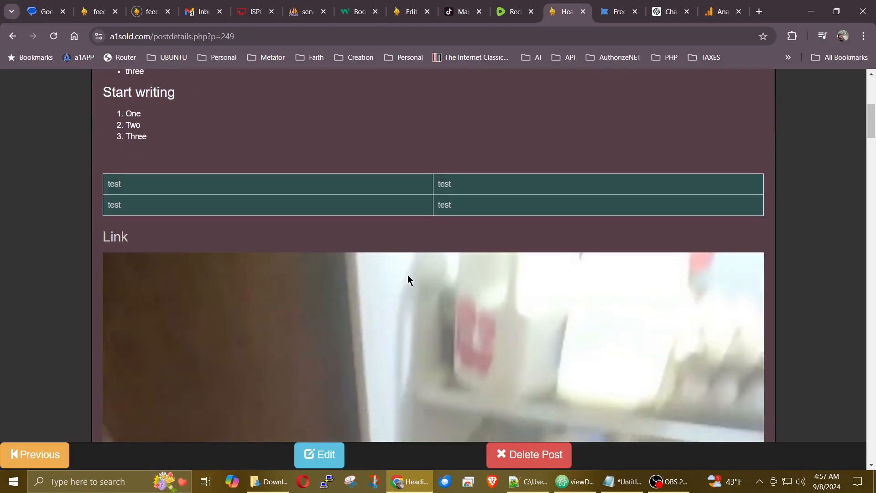
click(312, 460)
scroll(333, 276, down, 8)
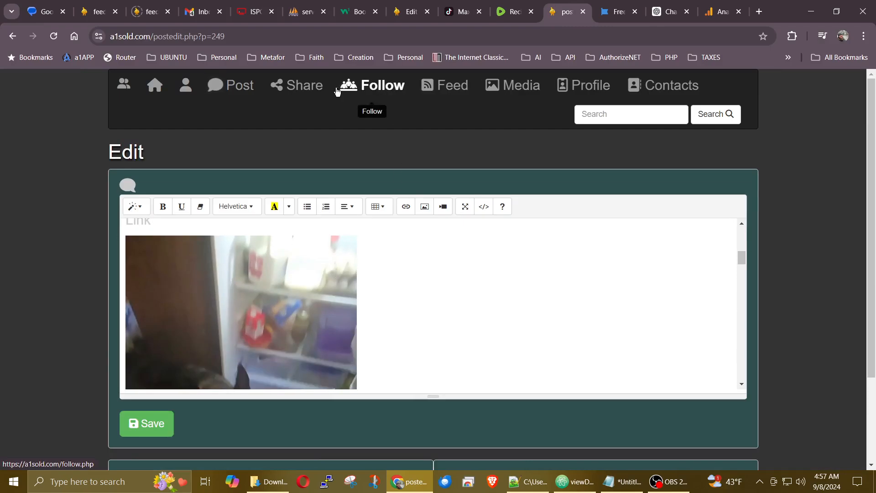
Step: Go back to the Feed and open the published post's own page
click(442, 89)
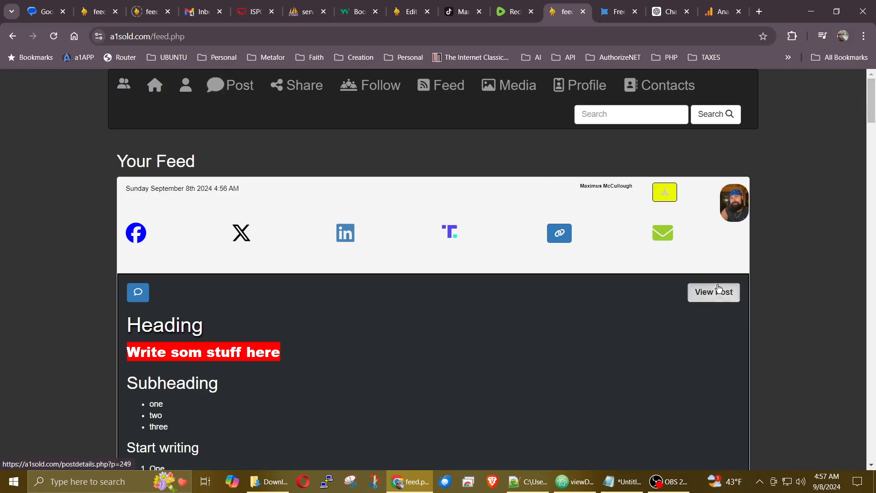
click(682, 300)
scroll(571, 310, down, 3)
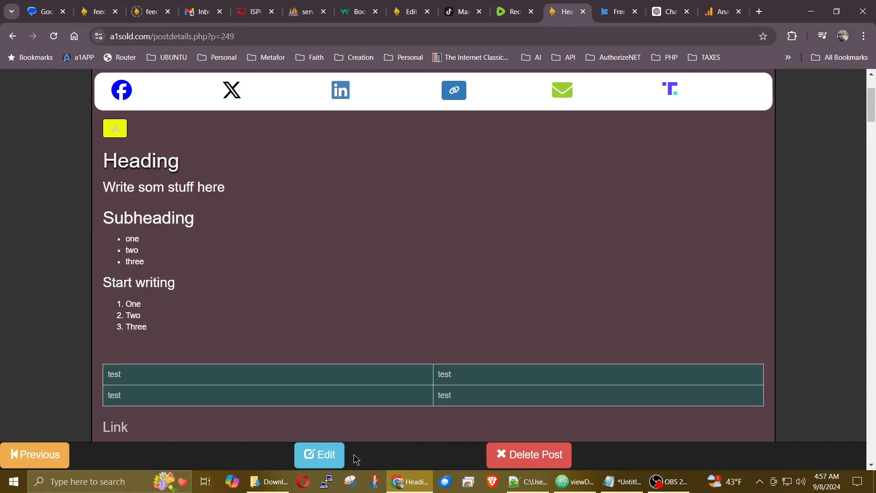
Step: Delete the post, confirming with OK, and return to the empty new-post editor
click(523, 457)
click(490, 110)
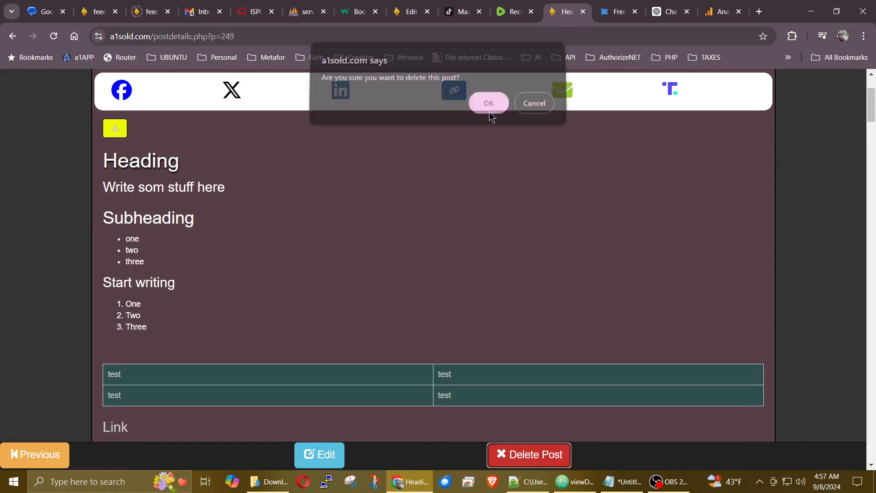
scroll(449, 319, up, 3)
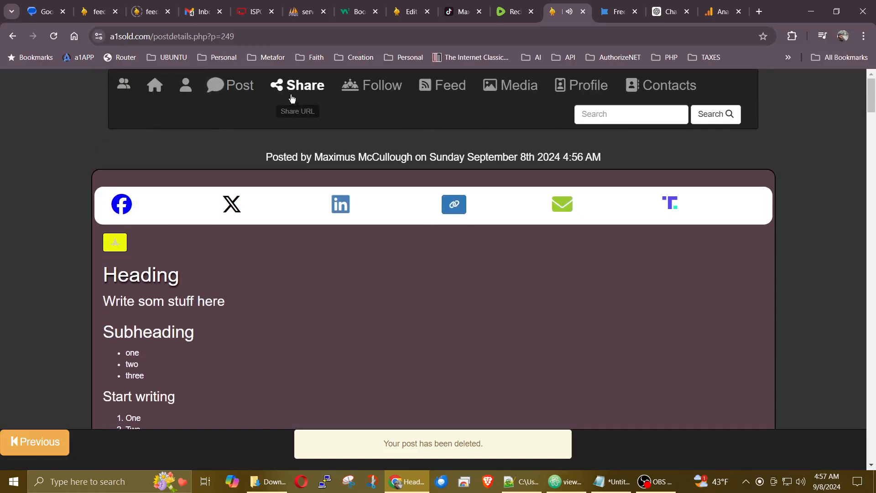
click(238, 91)
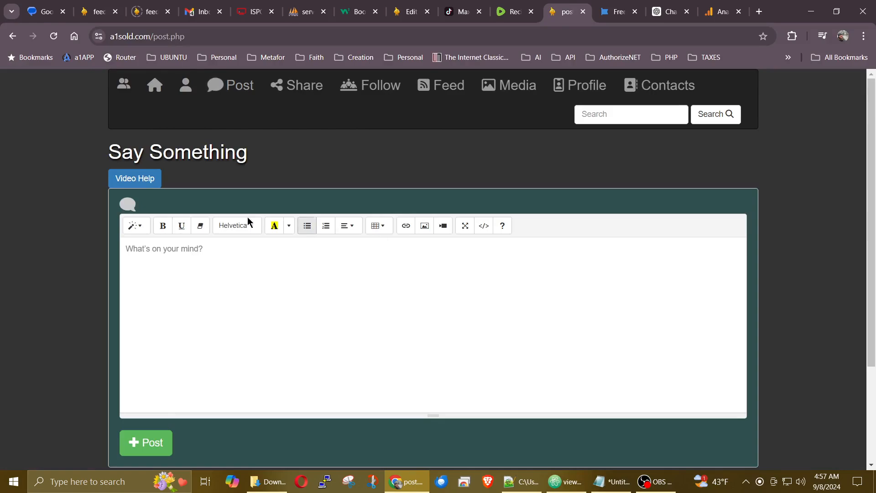